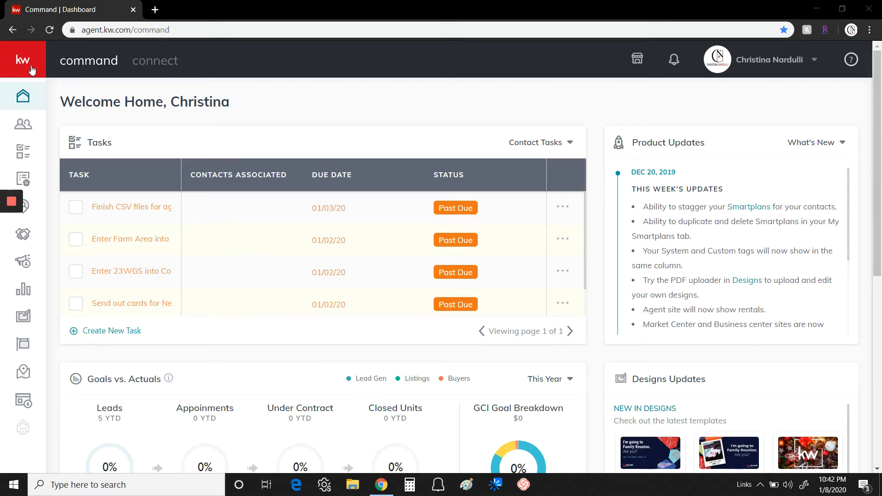
Expand the sidebar and go to the Sites landing pages list
left_click(36, 59)
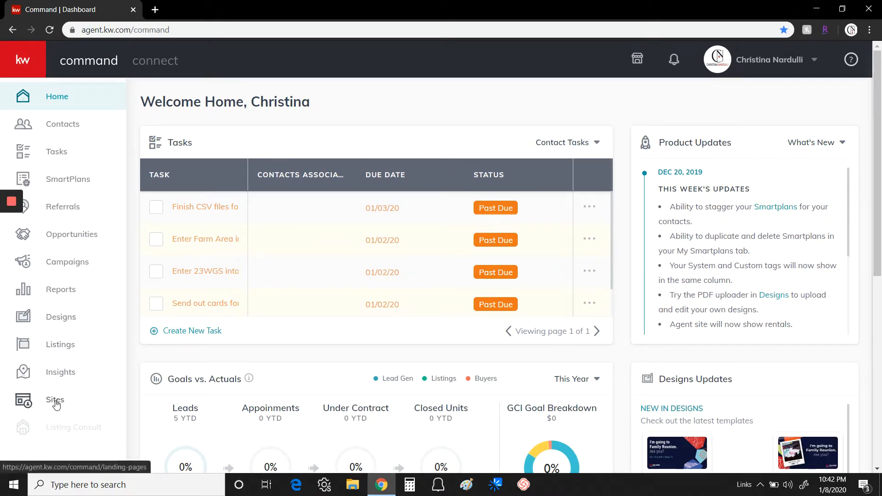
left_click(56, 403)
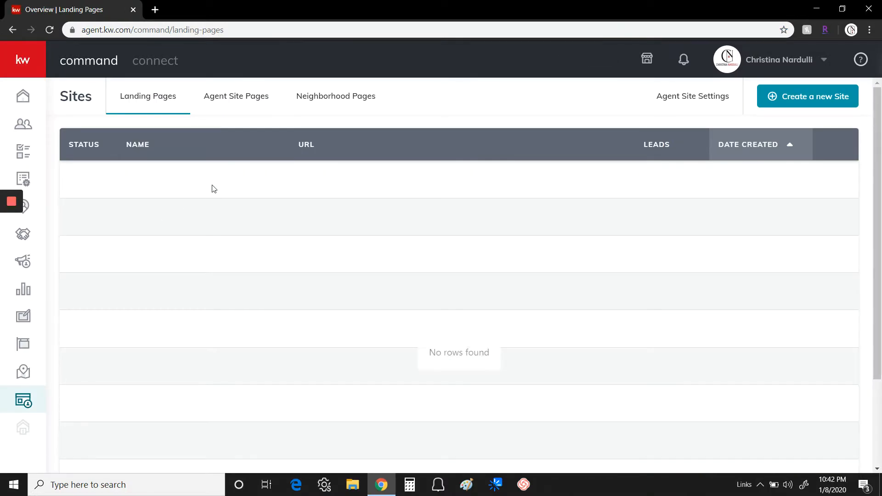
Create a new standalone landing page and dismiss the layout tip
left_click(811, 97)
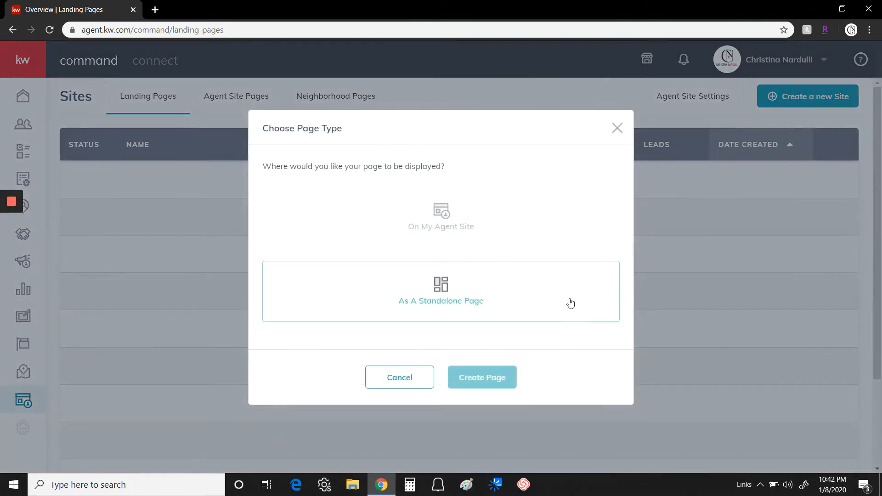
left_click(442, 287)
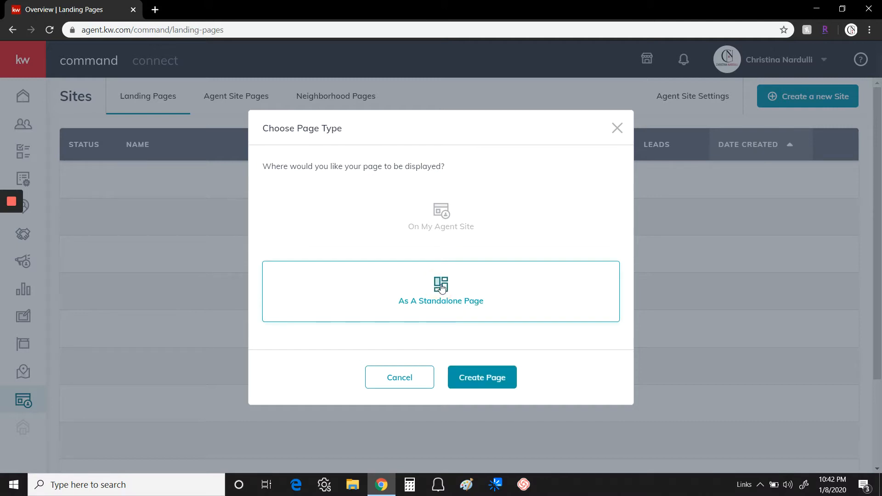
left_click(483, 380)
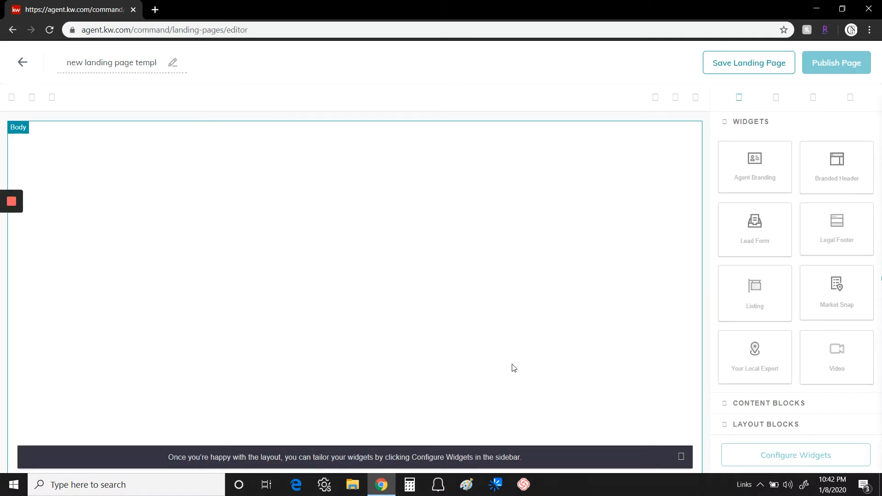
left_click(681, 459)
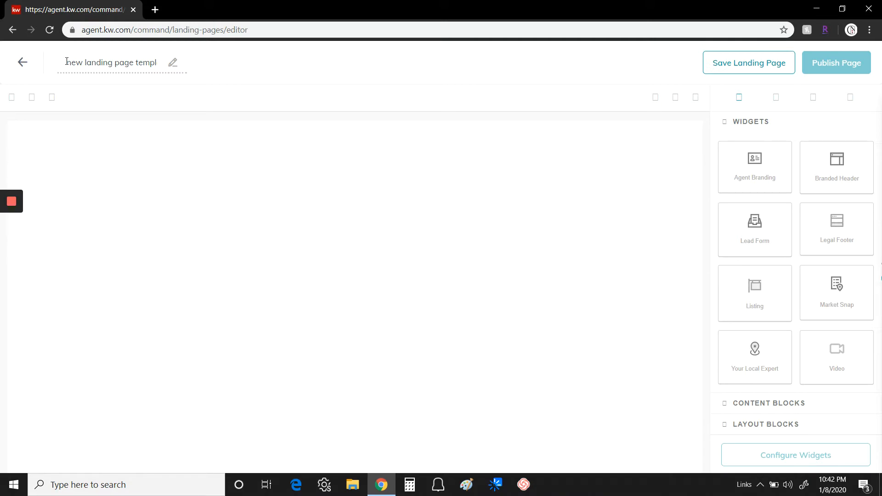
left_click_drag(66, 61, 168, 67)
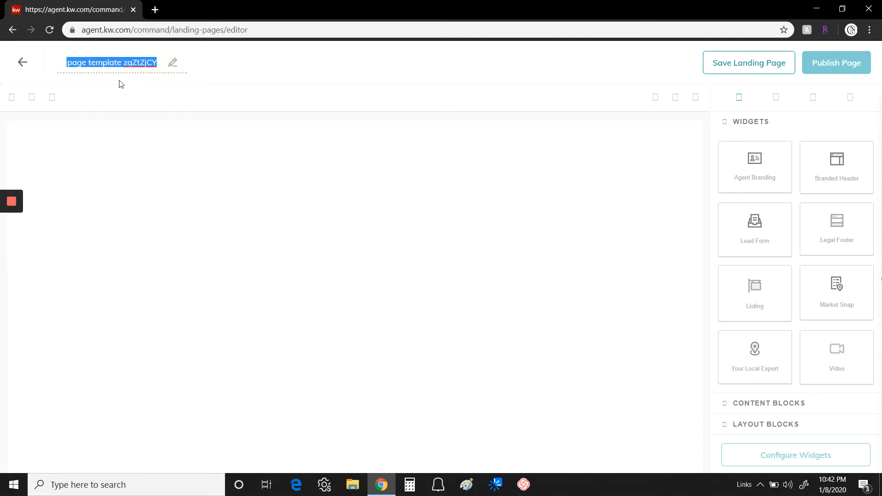
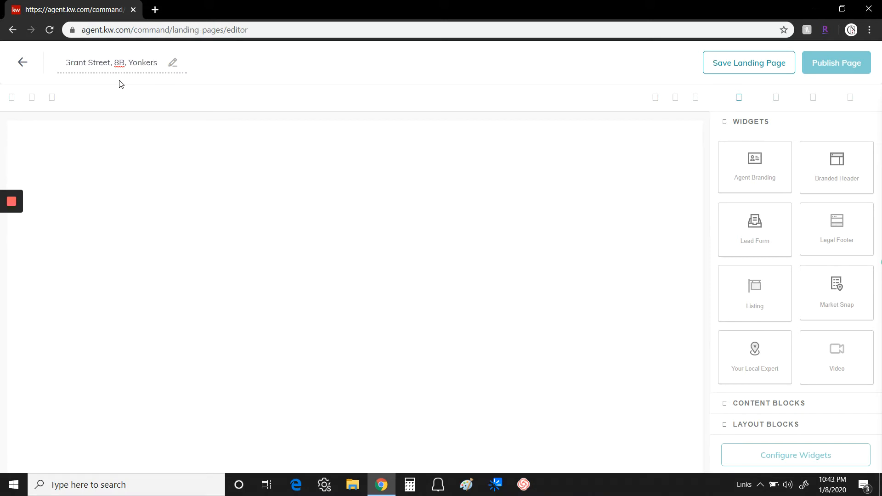
left_click(268, 78)
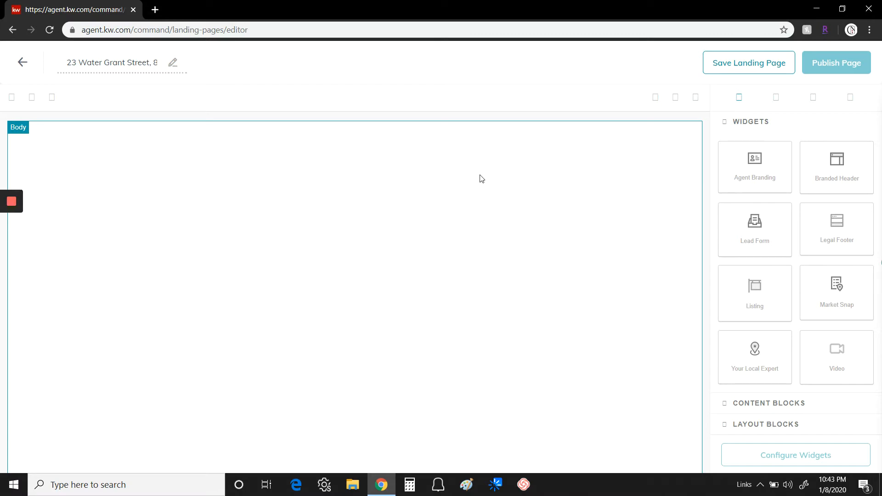
Add the Branded Header widget at the top and the Listing widget below it
left_click(839, 163)
left_click_drag(839, 162, 510, 175)
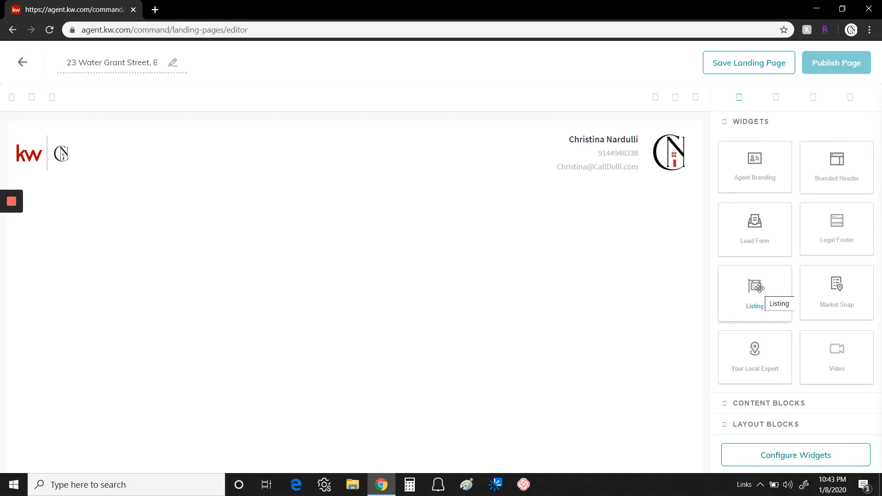
left_click_drag(760, 288, 368, 237)
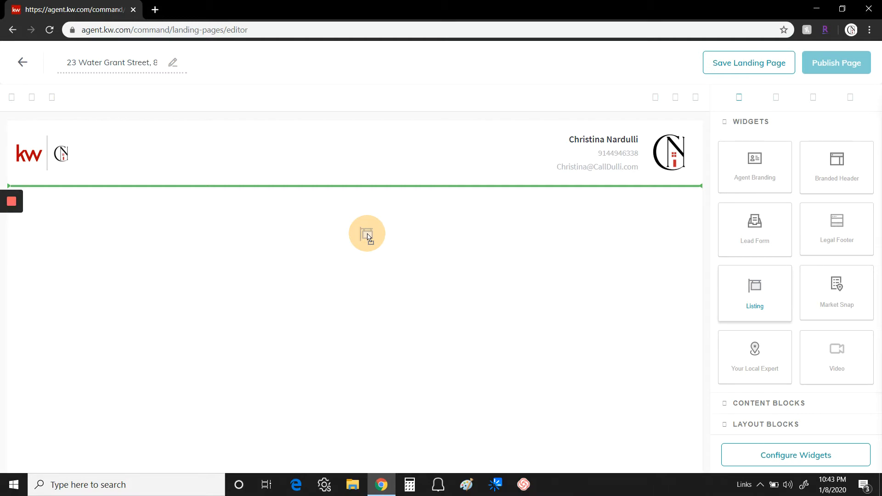
left_click_drag(368, 234, 368, 234)
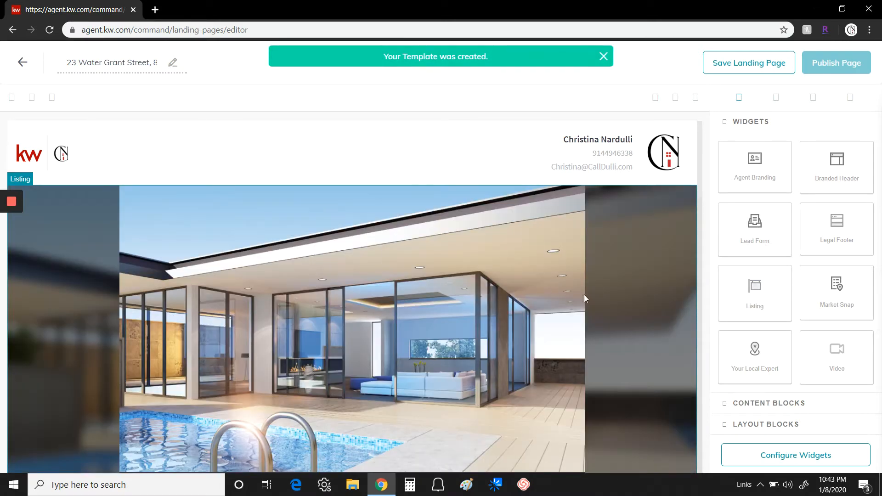
scroll(636, 311, "down", 7)
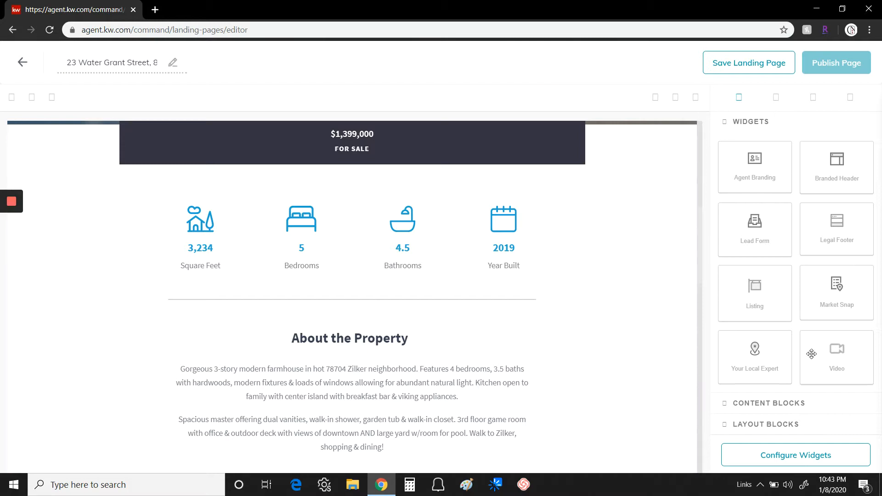
Add the Market Snap widget, then the Lead Form below it
left_click(836, 283)
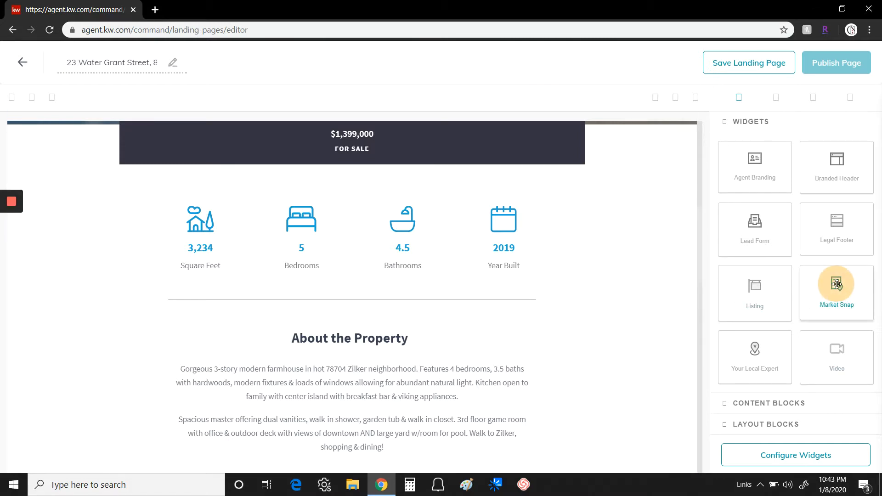
left_click_drag(836, 283, 617, 464)
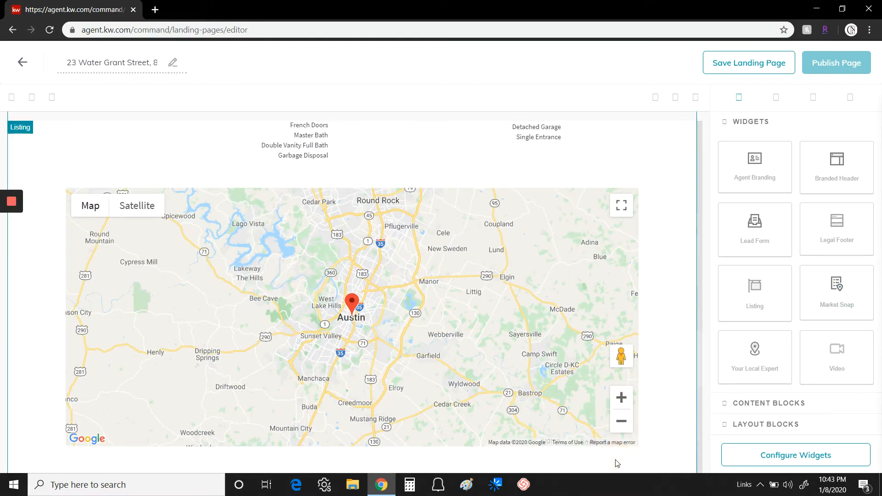
scroll(649, 392, "down", 8)
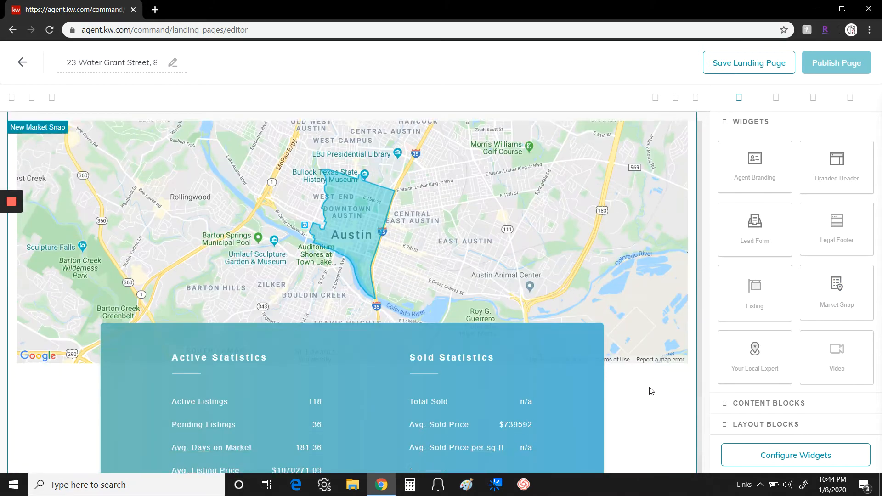
scroll(651, 390, "down", 3)
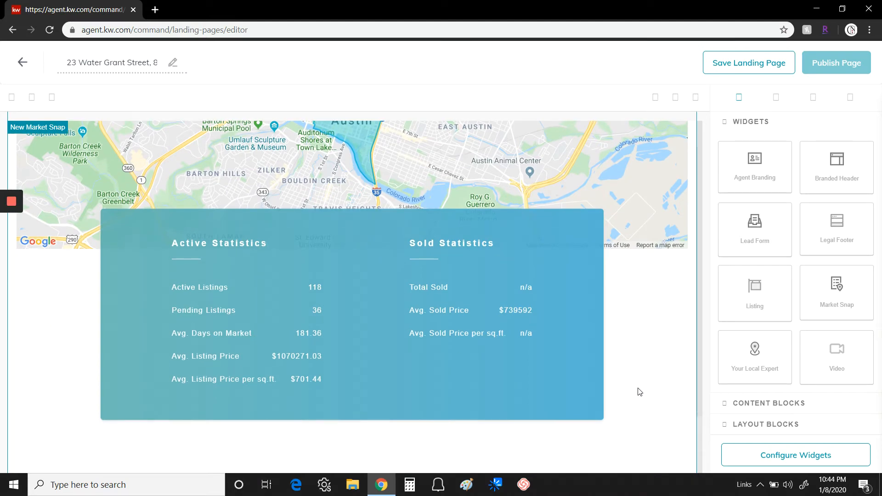
left_click(756, 223)
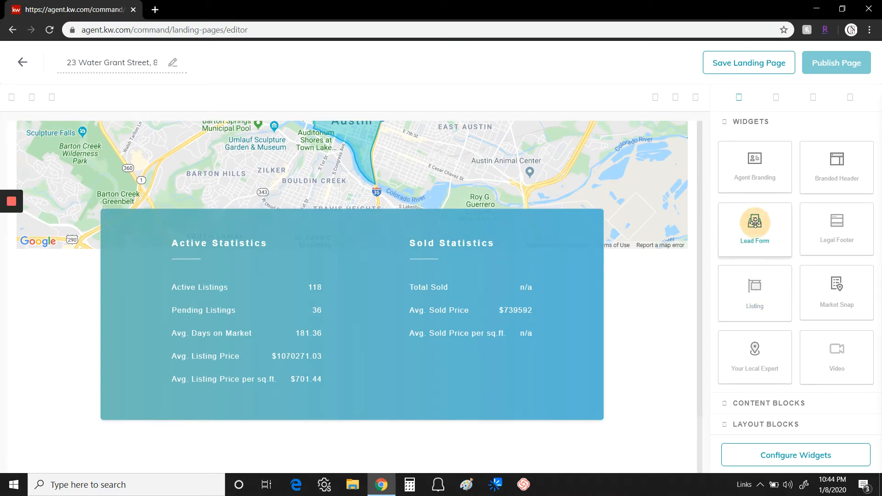
left_click_drag(756, 223, 585, 444)
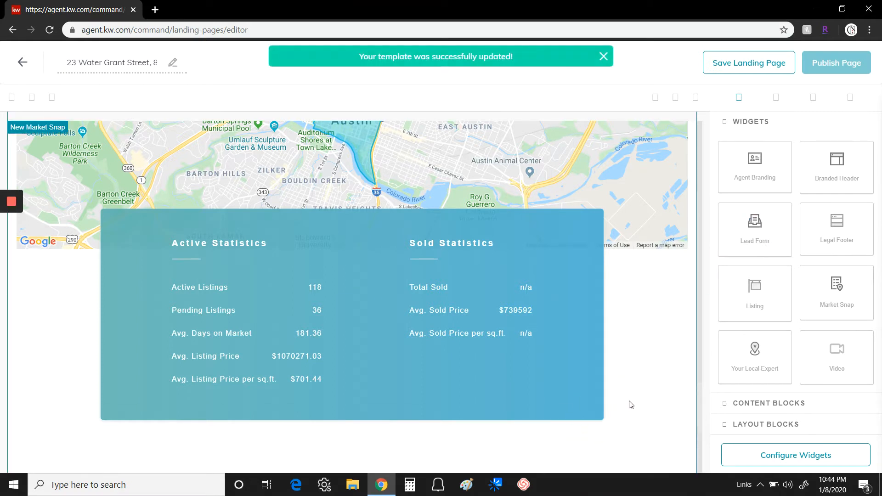
Add Agent Branding below the lead form and the Legal Footer at the bottom
scroll(630, 400, "down", 4)
scroll(631, 400, "down", 3)
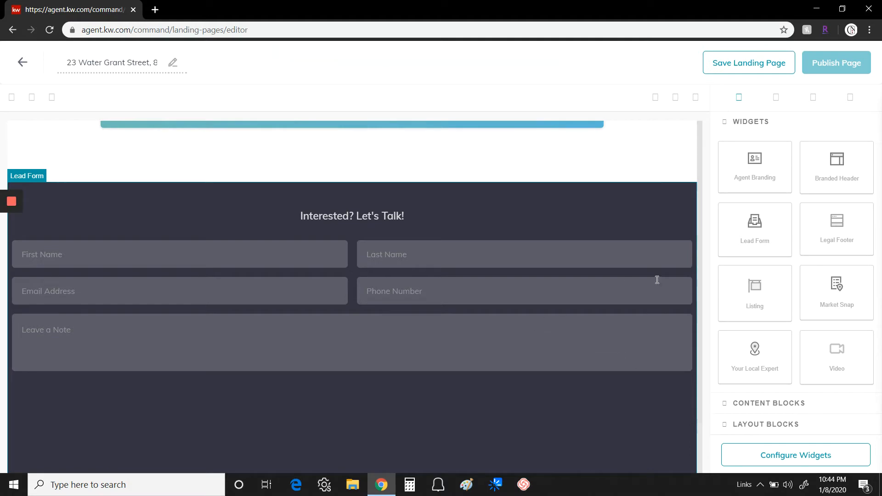
left_click_drag(753, 165, 607, 449)
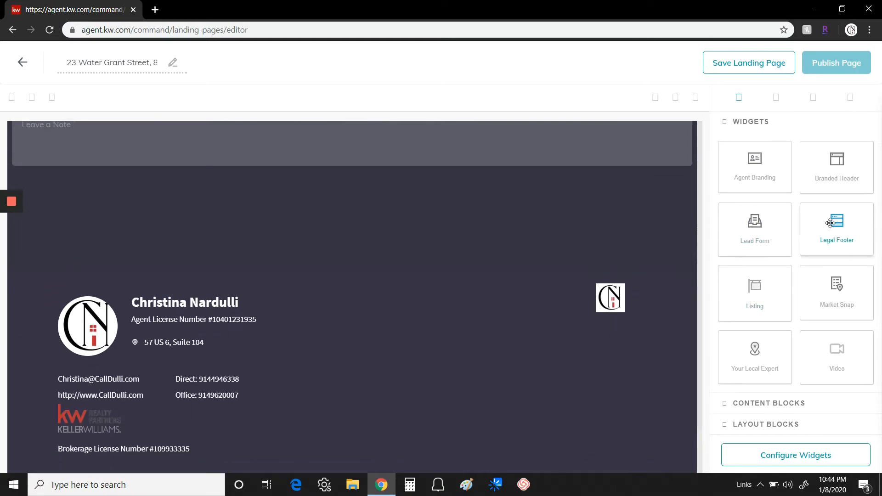
left_click_drag(827, 218, 647, 441)
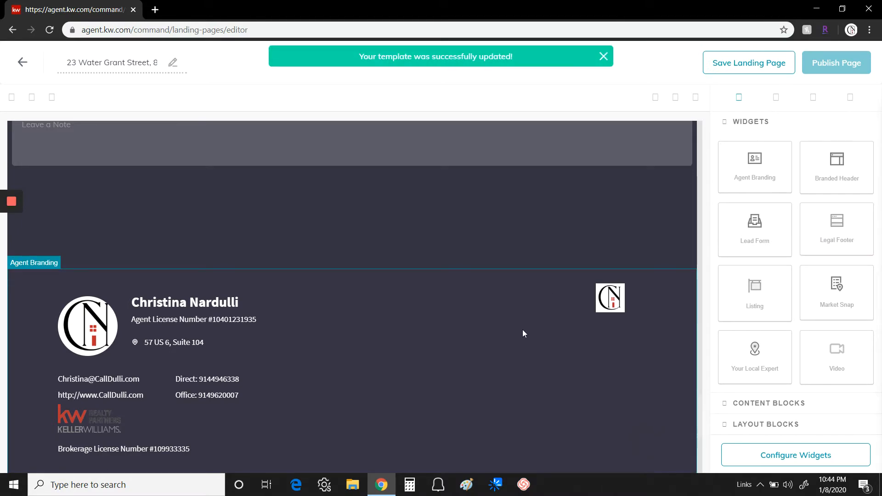
Look over the page layout and bring up the list of six widgets to configure
scroll(523, 329, "up", 20)
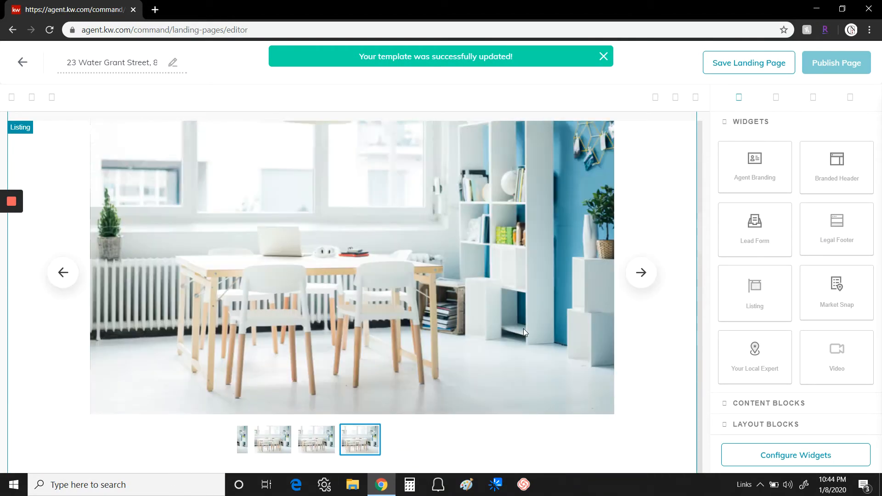
scroll(523, 329, "up", 10)
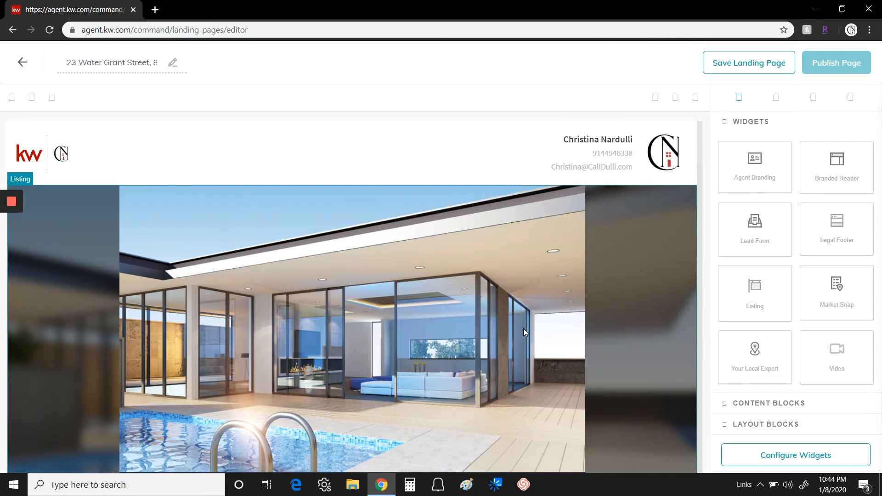
scroll(411, 182, "down", 1)
scroll(413, 185, "down", 1)
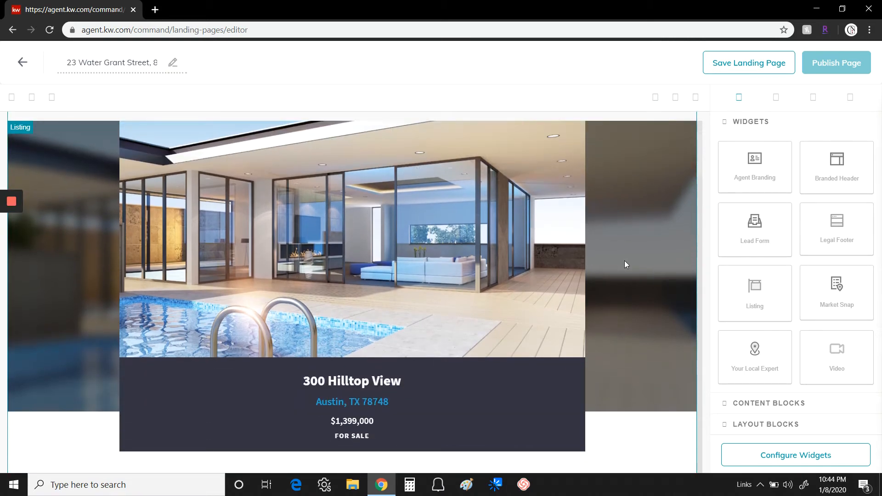
scroll(624, 262, "down", 5)
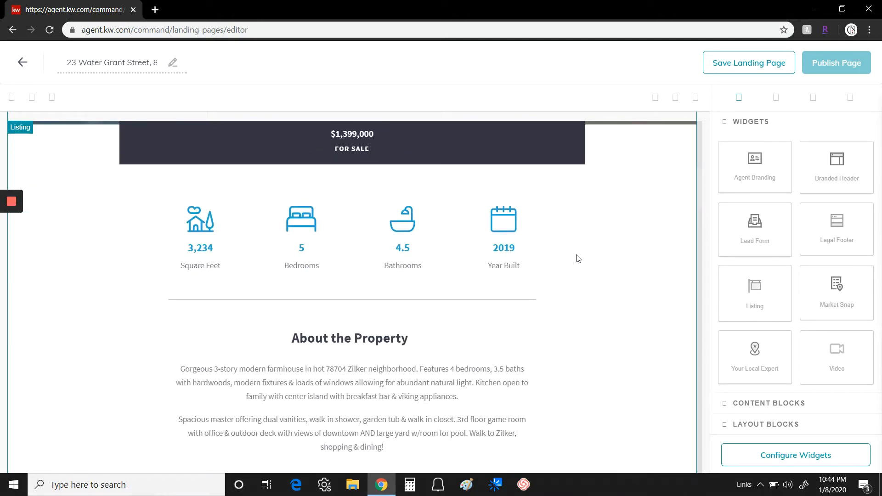
scroll(565, 248, "up", 7)
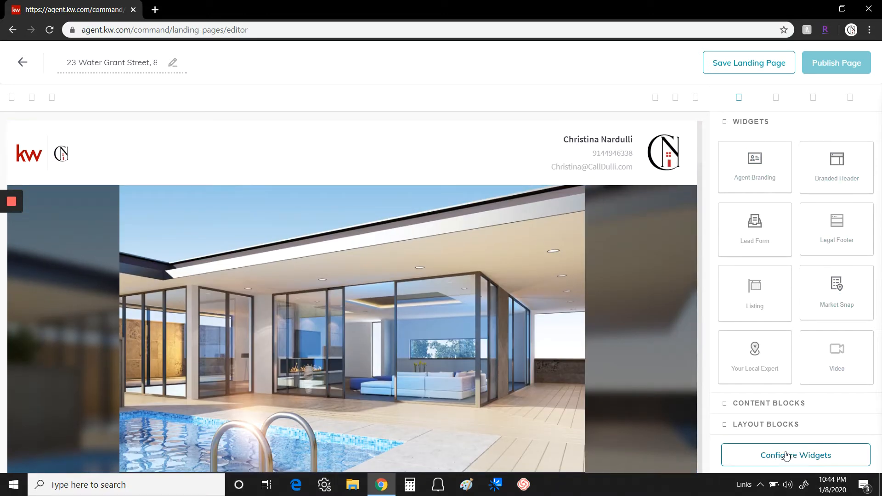
left_click(804, 456)
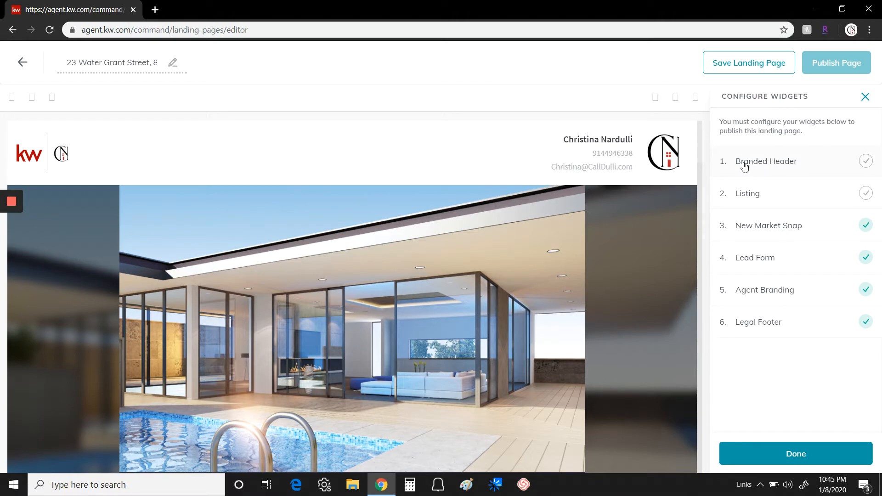
left_click(784, 163)
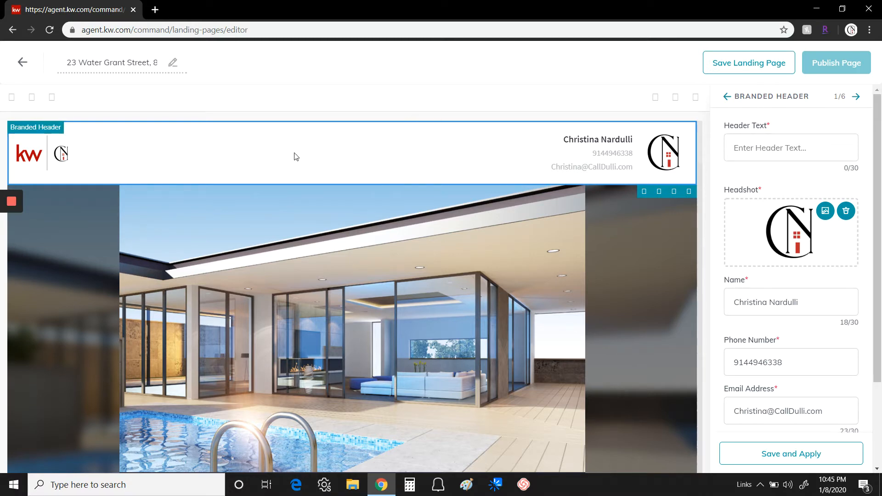
left_click(758, 149)
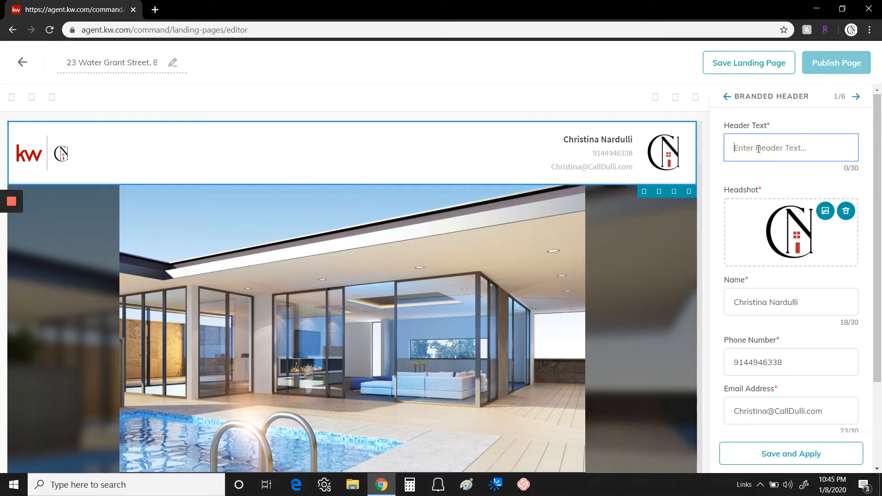
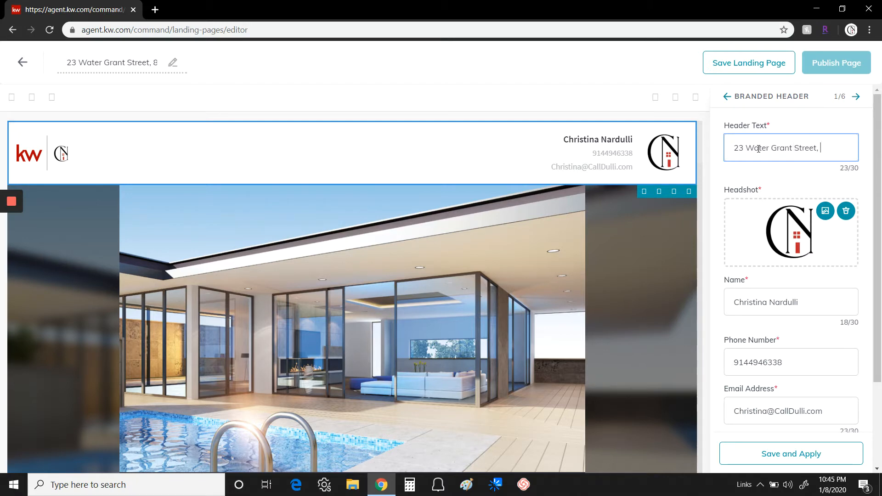
scroll(772, 174, "down", 3)
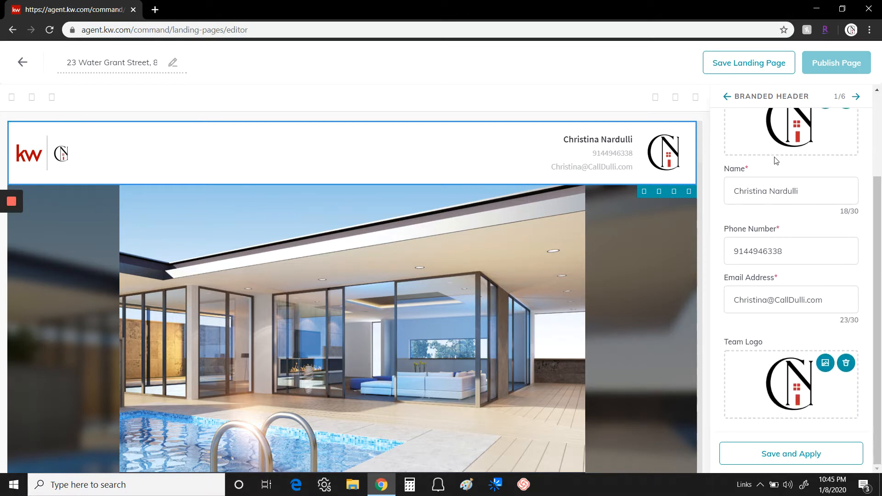
scroll(776, 158, "up", 2)
scroll(813, 219, "down", 2)
left_click(791, 454)
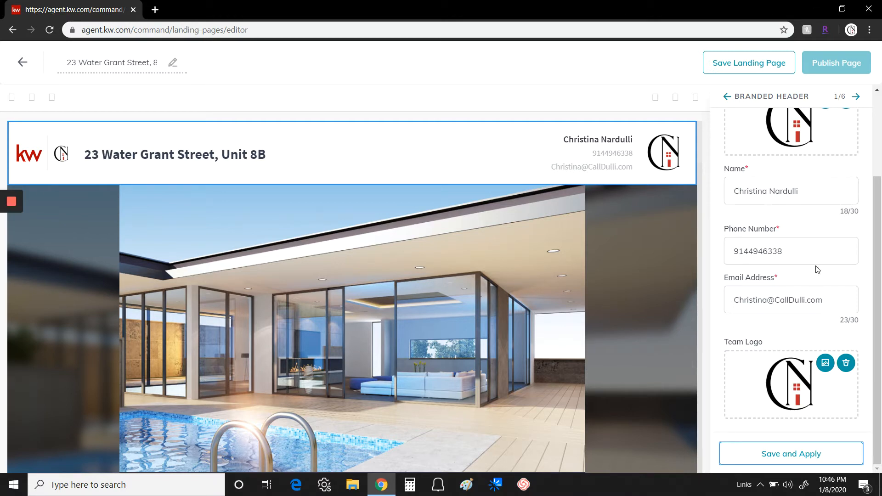
scroll(834, 368, "up", 2)
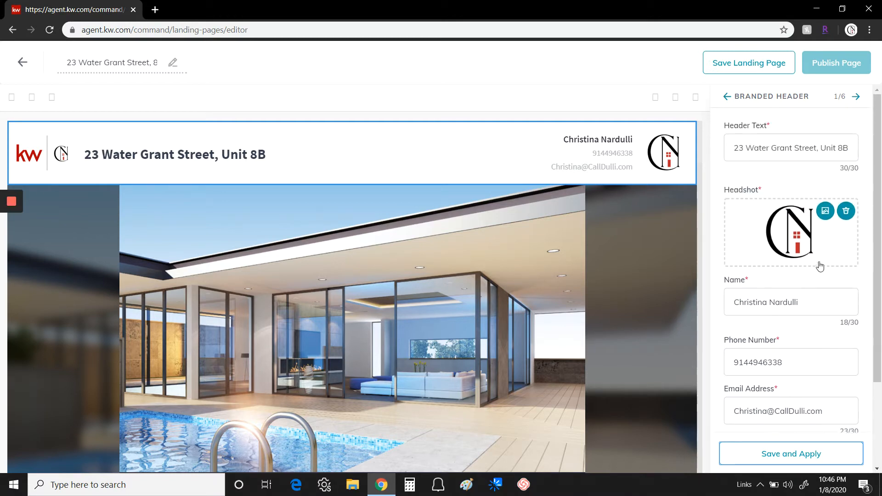
Move to the Listing widget and browse listings by property address
left_click(856, 98)
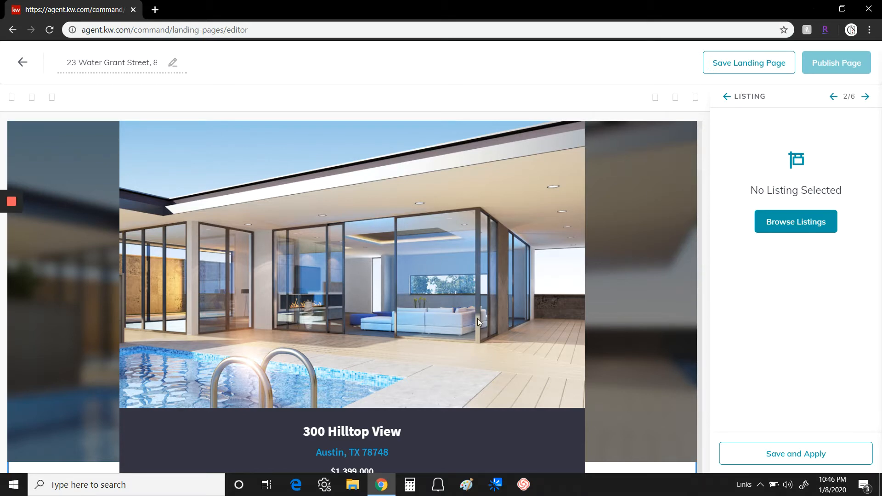
scroll(478, 318, "down", 1)
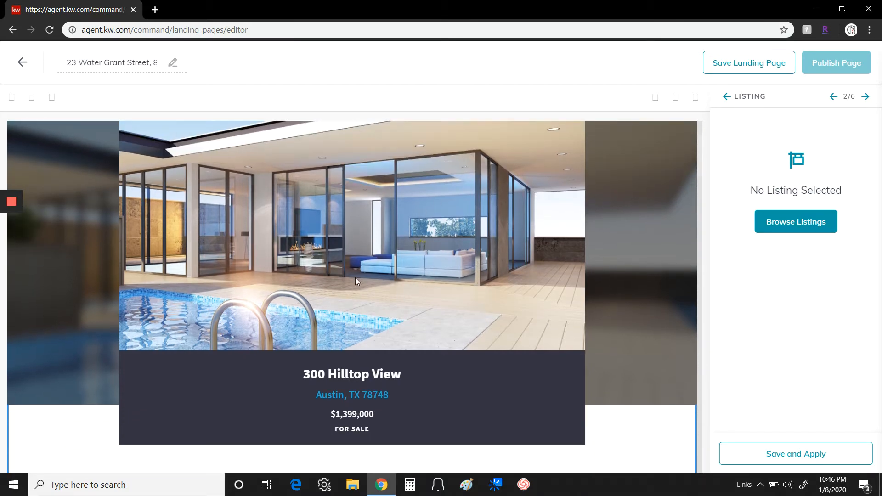
scroll(648, 202, "up", 1)
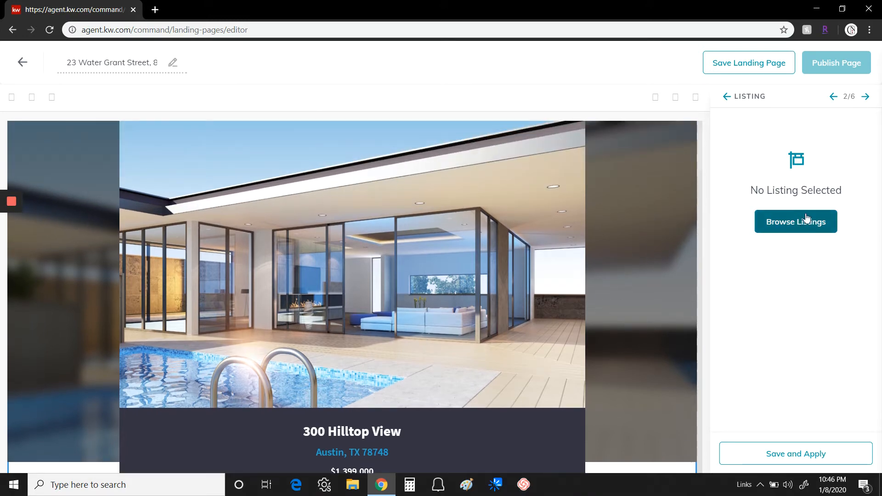
left_click(795, 223)
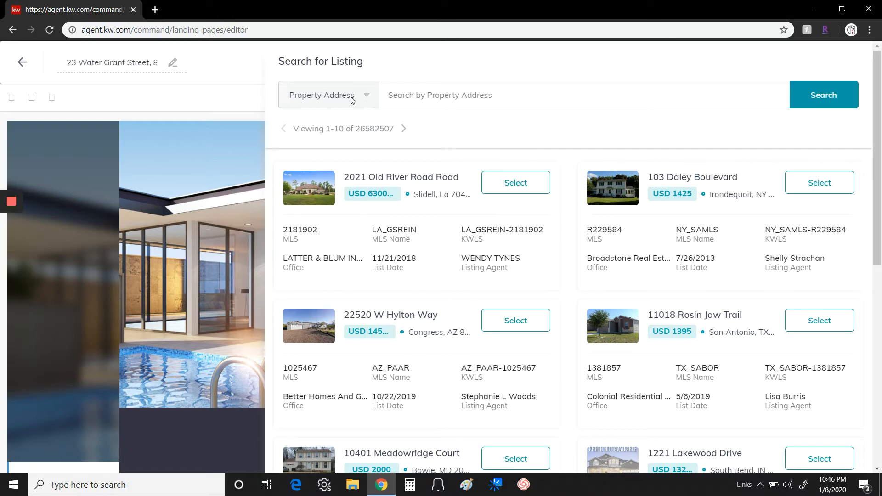
left_click(366, 96)
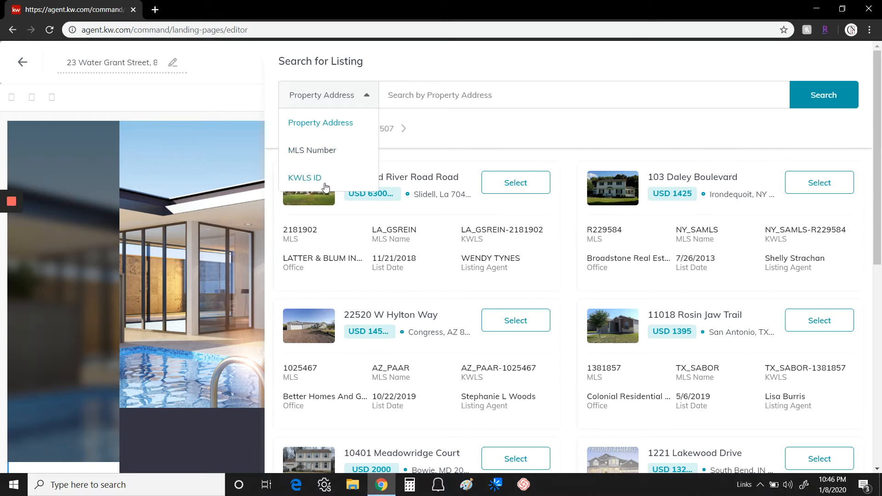
left_click(312, 123)
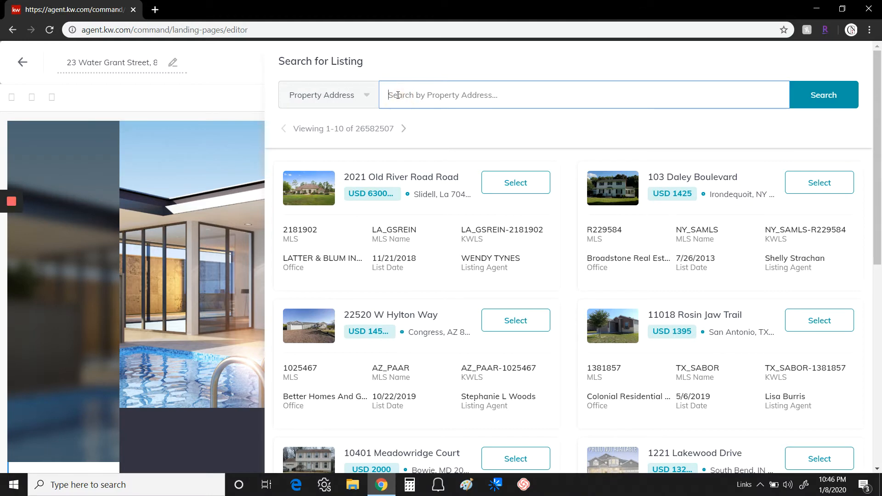
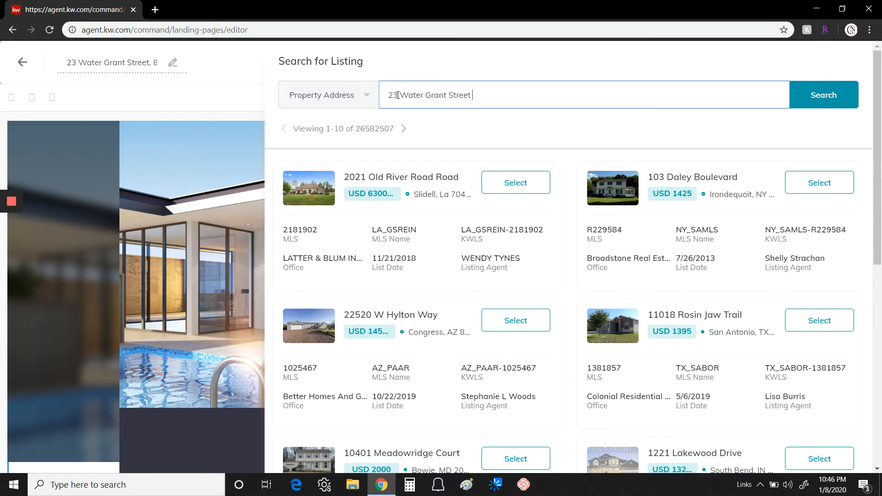
left_click(805, 99)
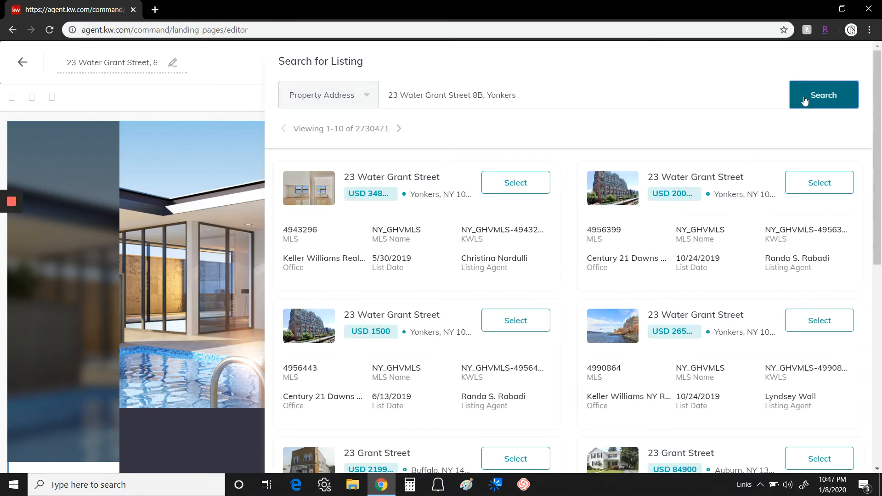
scroll(461, 339, "down", 3)
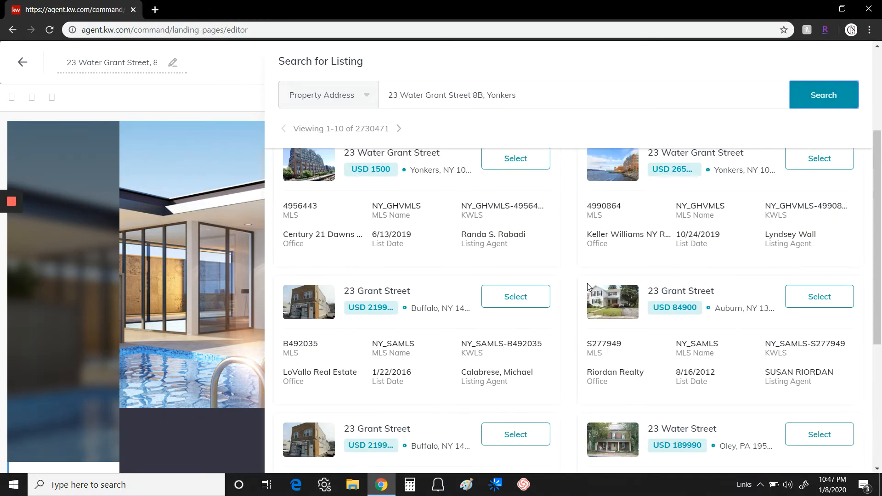
scroll(565, 316, "up", 3)
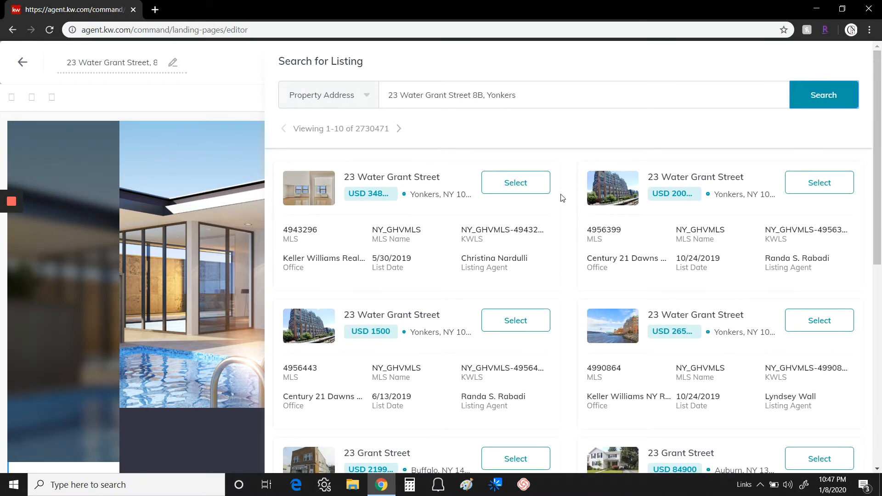
left_click(514, 184)
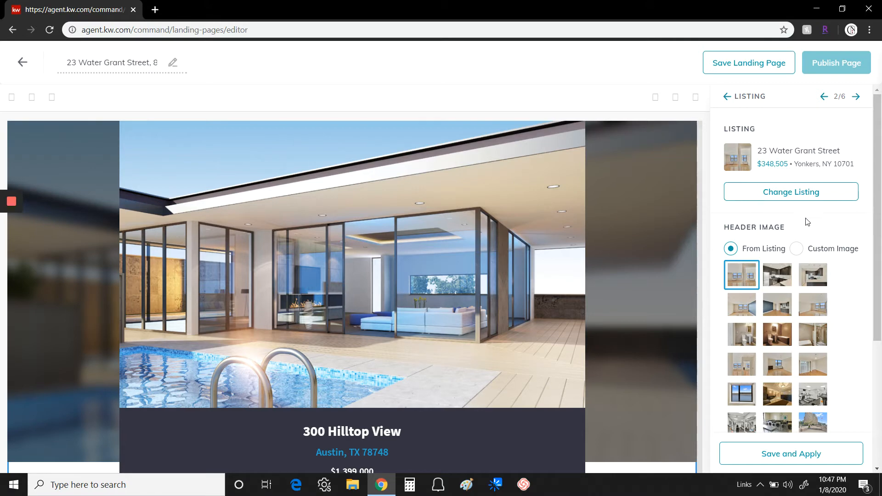
Choose the listing's first photo as the Listing header image after trying the bathroom photo
scroll(850, 289, "down", 1)
scroll(854, 256, "down", 1)
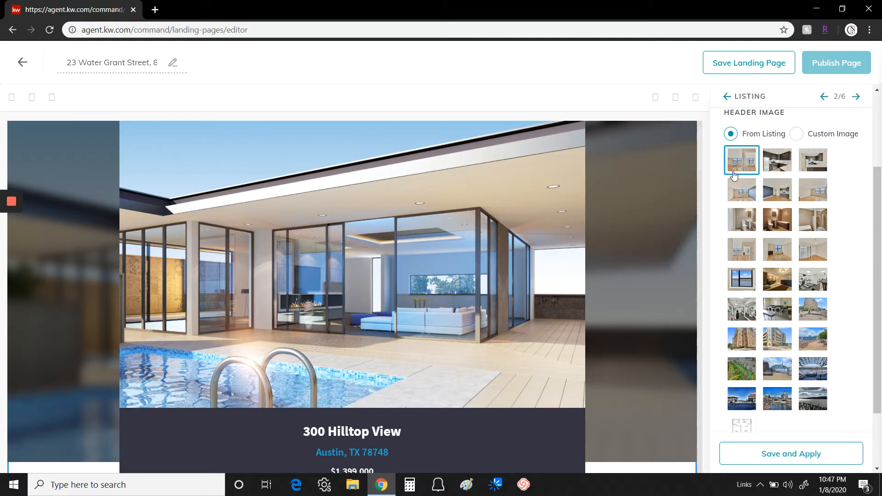
scroll(832, 241, "up", 2)
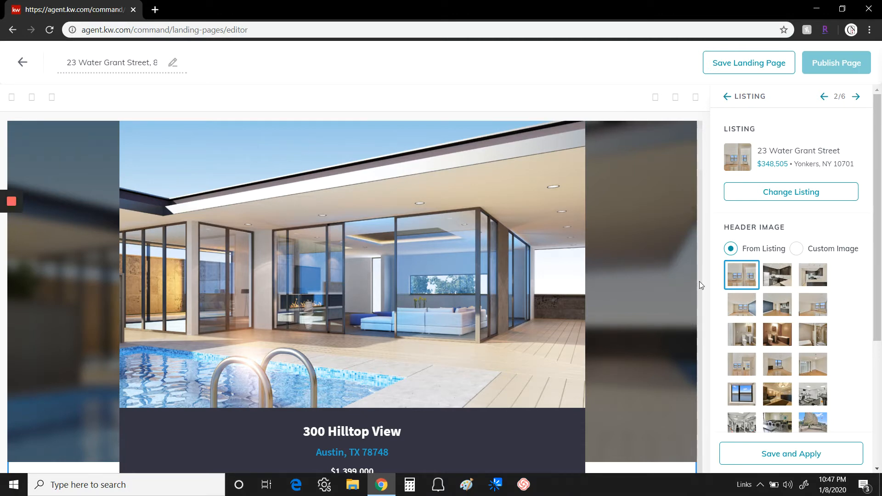
scroll(803, 202, "down", 3)
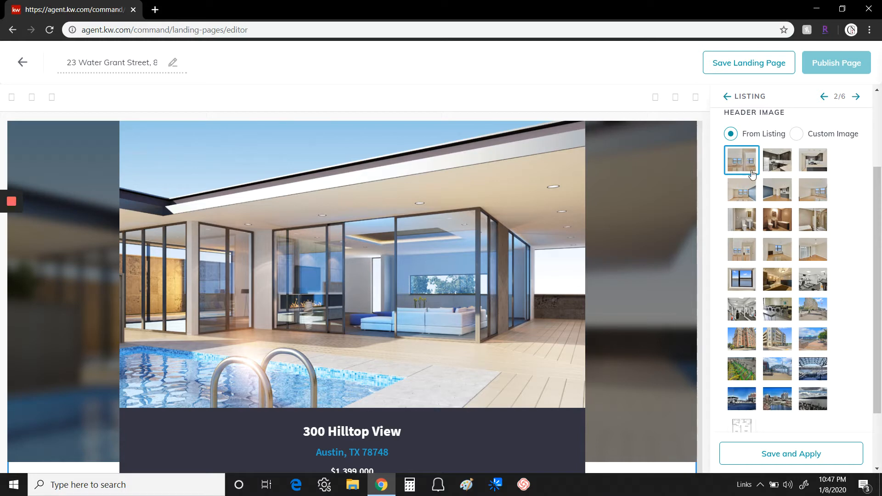
left_click(776, 224)
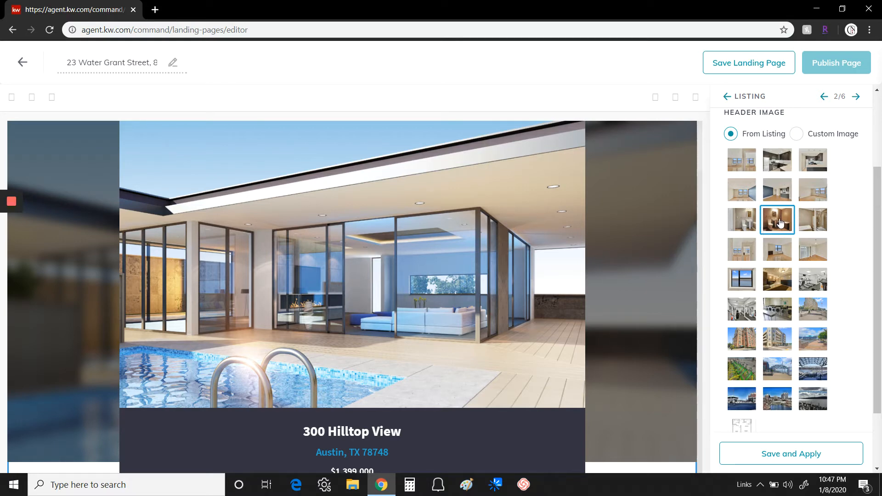
left_click(741, 162)
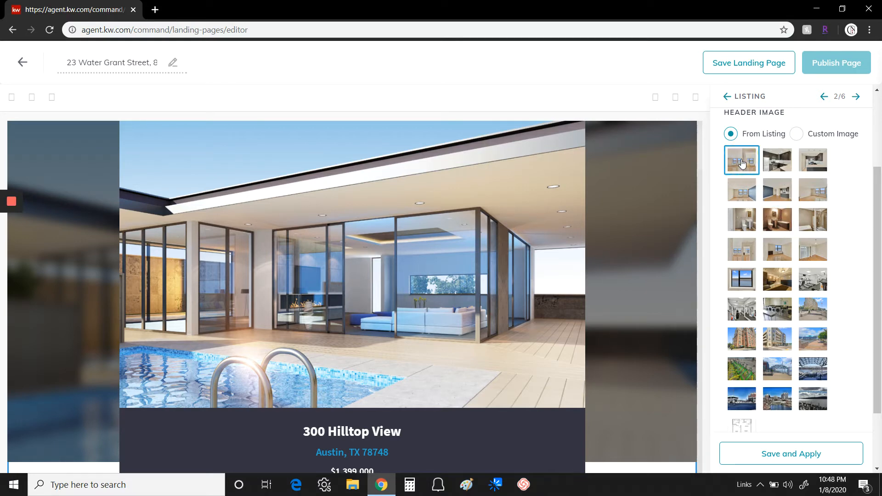
scroll(845, 234, "down", 2)
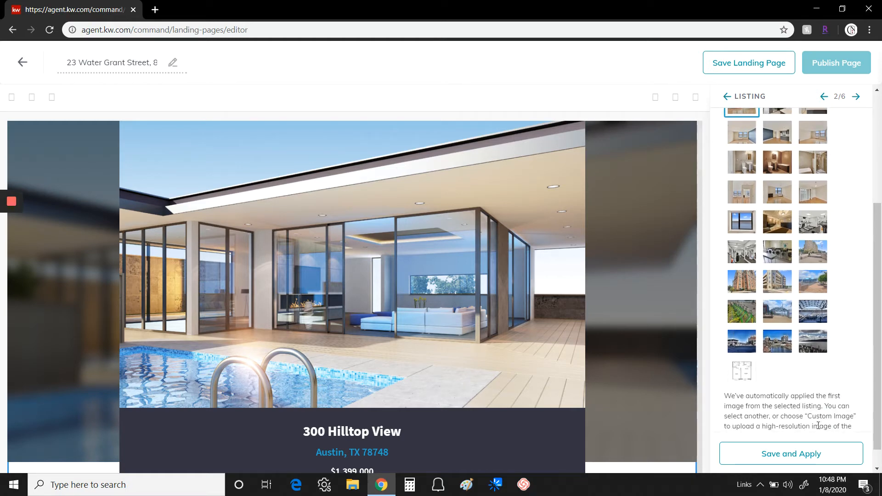
Apply the listing settings and review the preview's photos, $348,505 price, 711 sq ft and map
left_click(794, 456)
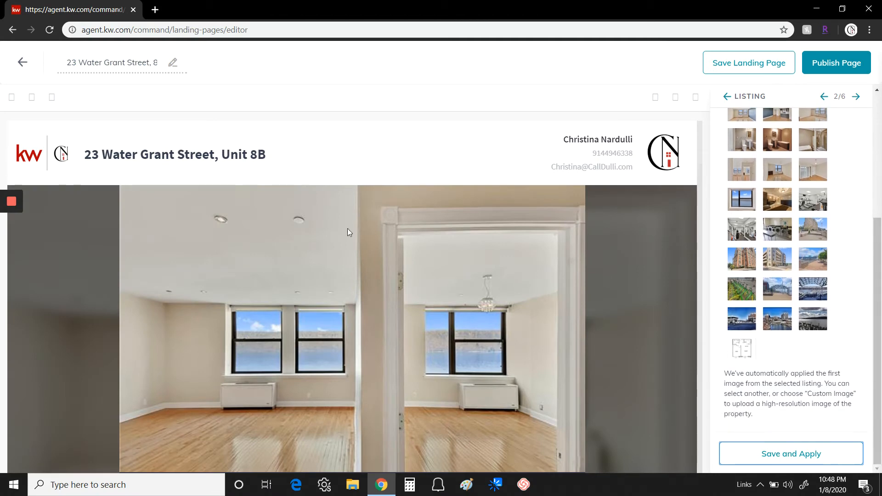
scroll(482, 295, "down", 1)
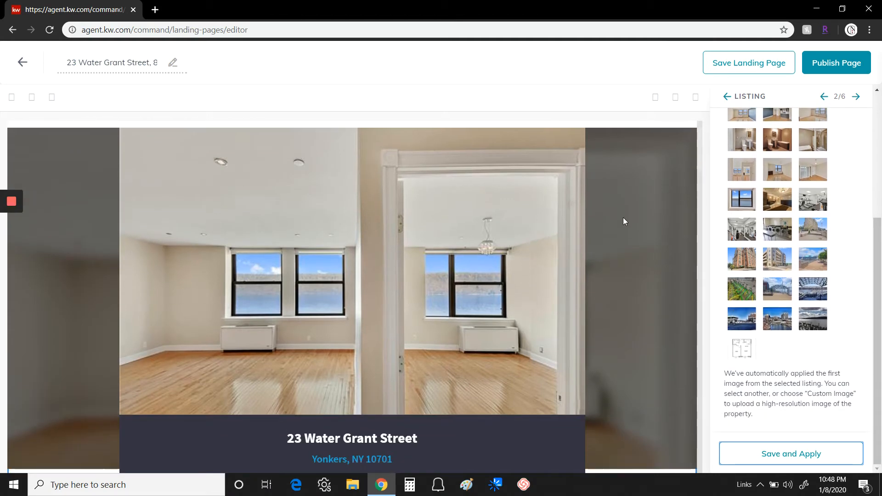
scroll(622, 302, "down", 2)
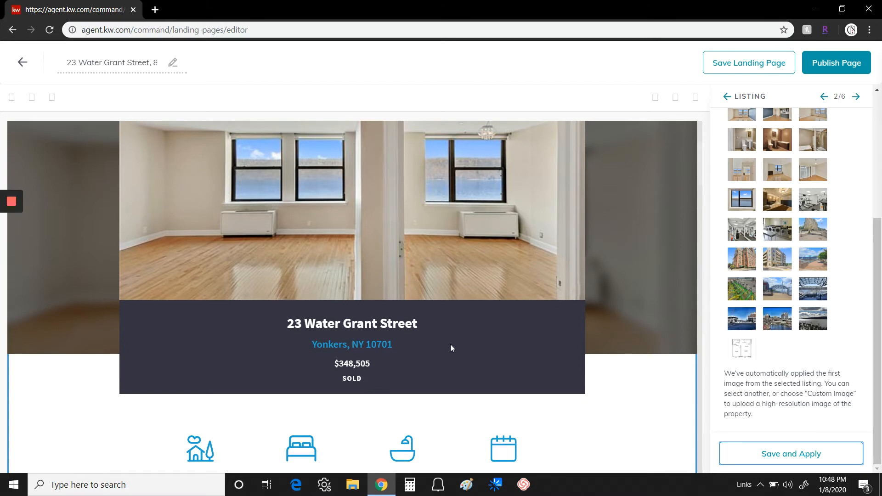
scroll(542, 340, "down", 3)
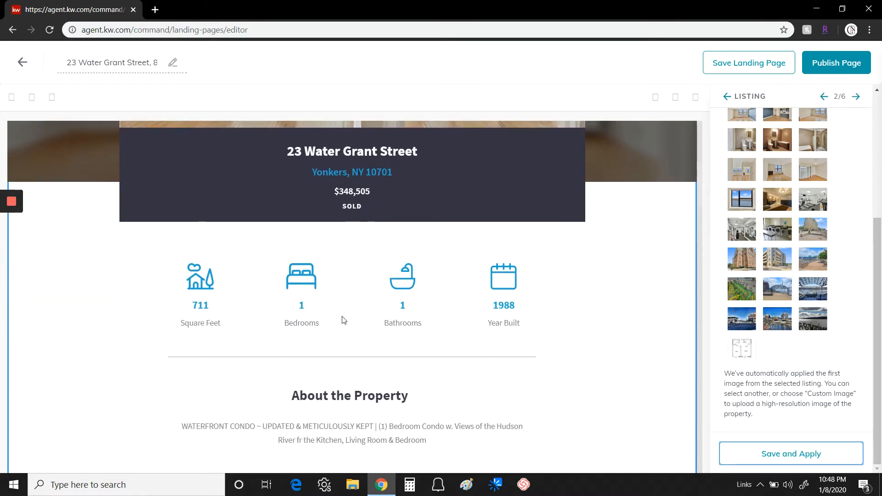
scroll(584, 299, "down", 2)
scroll(584, 299, "down", 4)
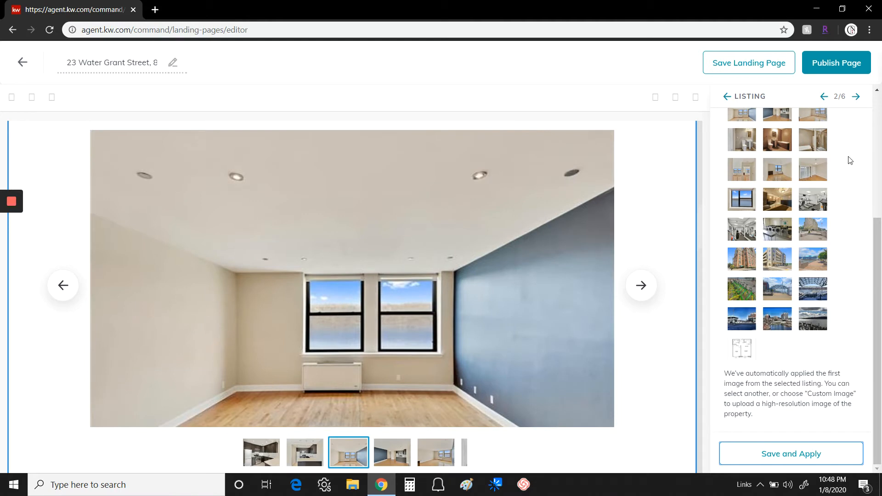
scroll(569, 217, "down", 1)
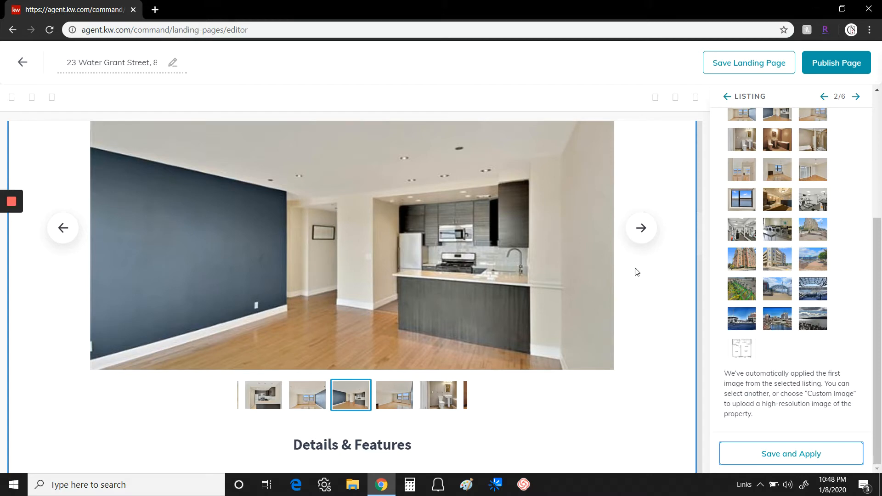
scroll(636, 272, "down", 4)
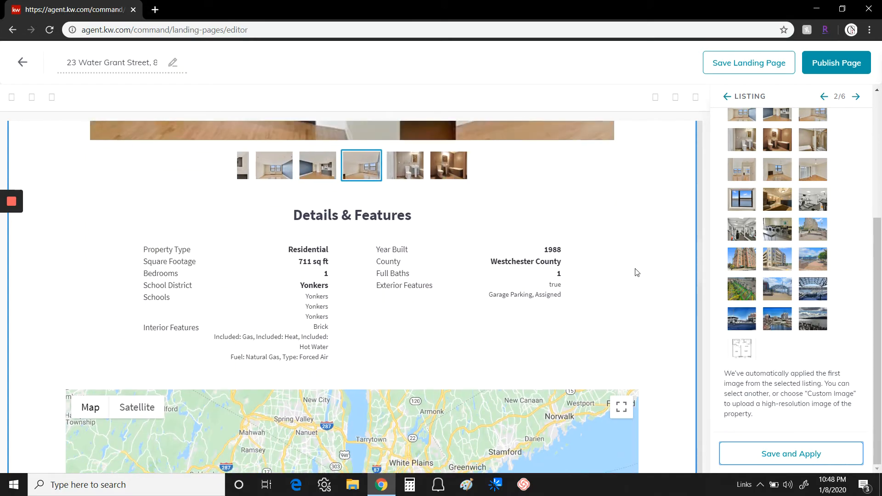
scroll(637, 270, "up", 15)
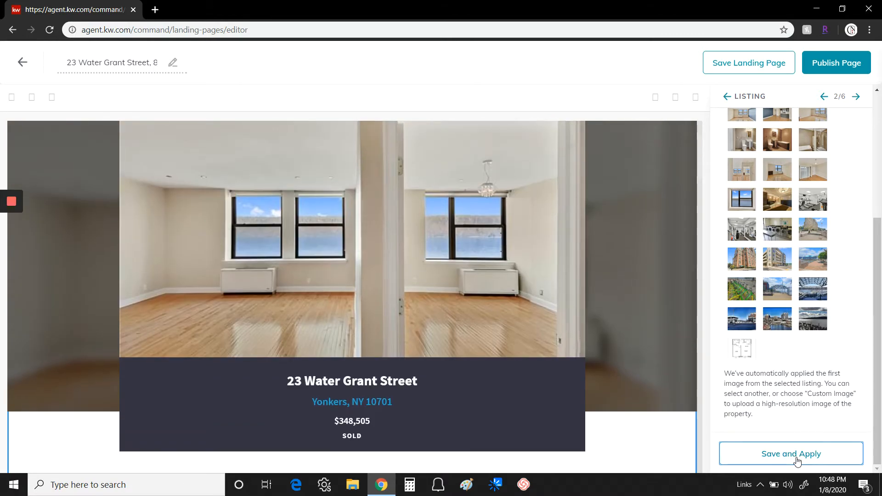
left_click(799, 455)
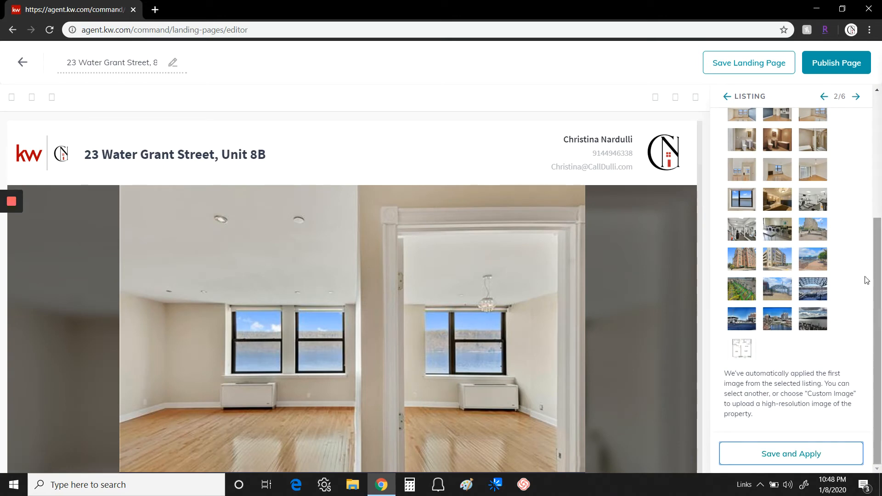
left_click(857, 98)
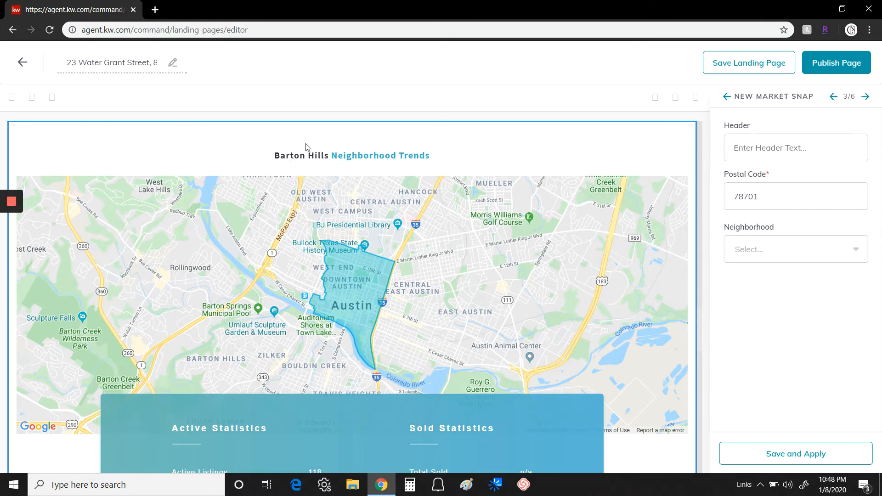
Enter 'Downtown Yonkers' as the Market Snap header, correcting a typo
left_click(741, 149)
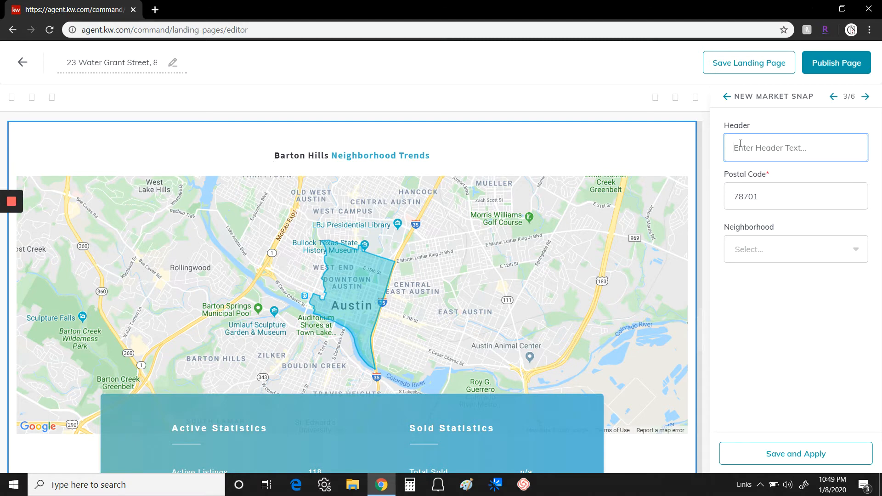
type("Dowtno")
key("BackSpace")
key("BackSpace")
type("town Yonkers")
Replace postal code 78701 with 10704 and browse the Yonkers neighborhood list
left_click(776, 196)
double_click(776, 197)
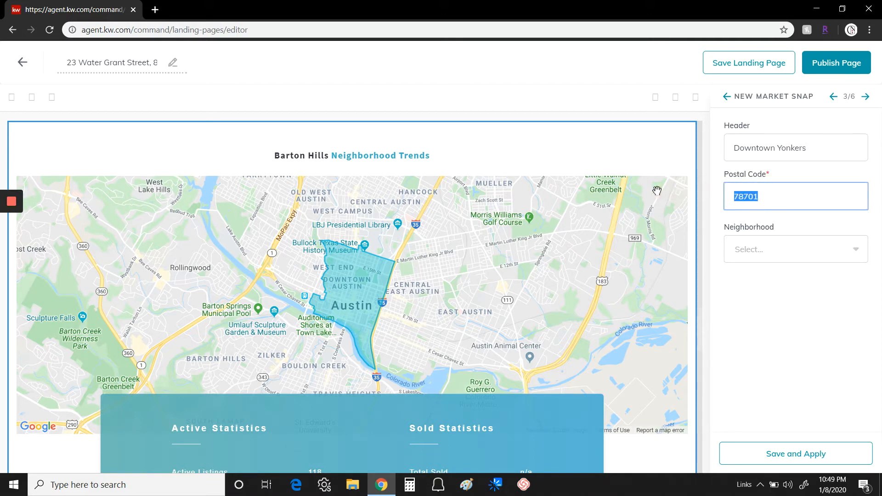
type("10704")
left_click(859, 255)
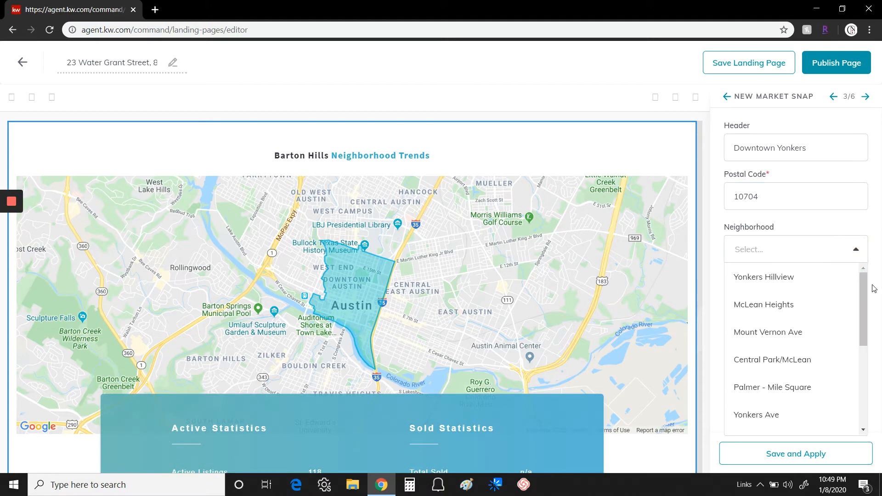
mouse_move(864, 287)
left_mouse_down()
mouse_move(853, 367)
mouse_move(868, 310)
mouse_move(860, 276)
left_mouse_up()
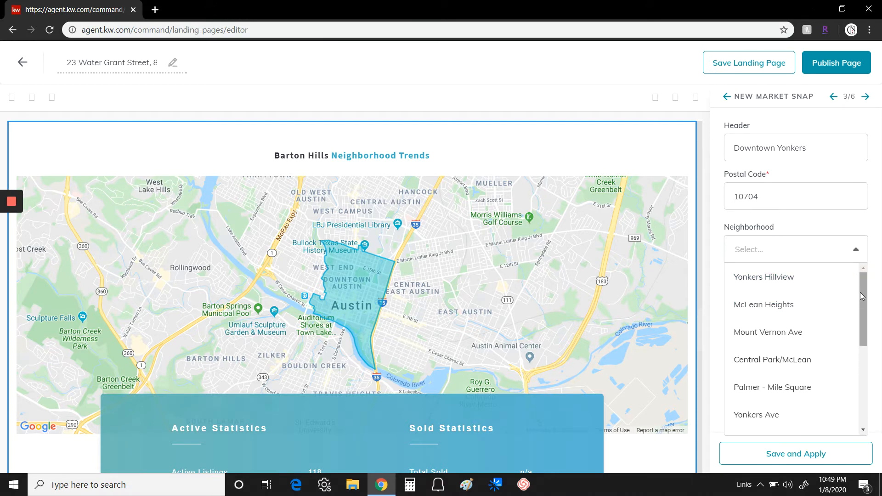
left_click_drag(861, 282, 860, 384)
Briefly open and close developer tools, then pick Mount Vernon Ave as the neighborhood
right_click(862, 390)
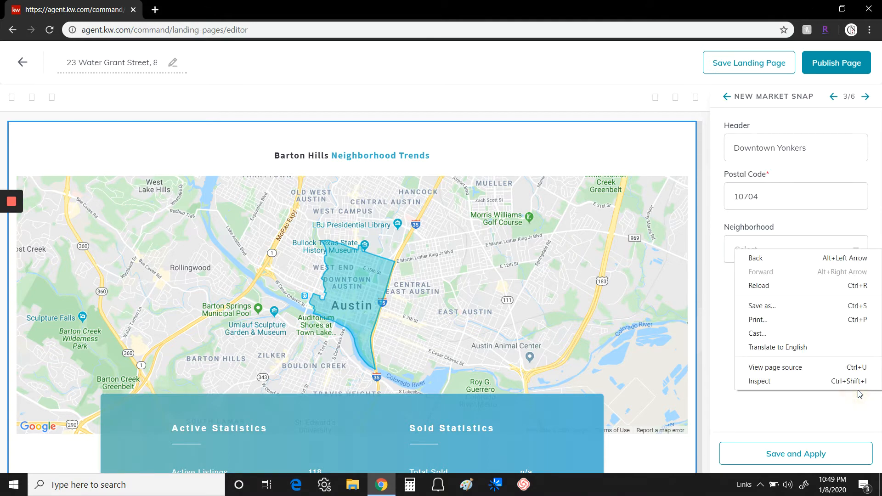
left_click(754, 384)
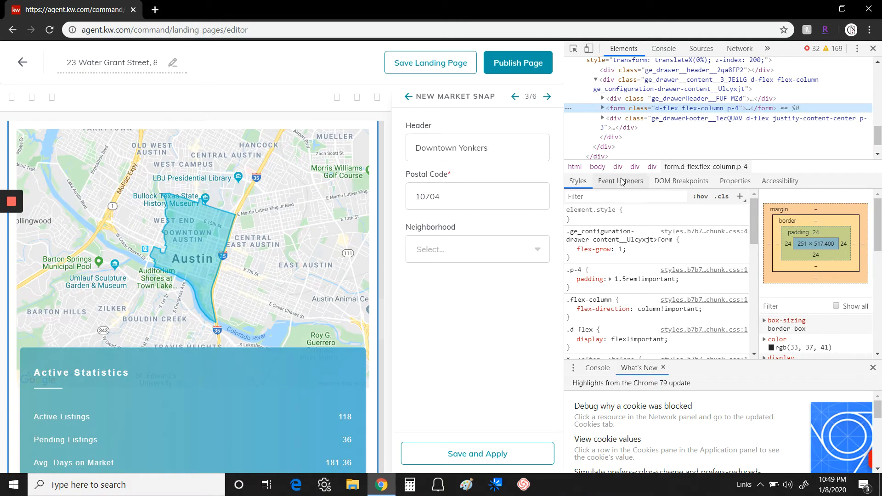
left_click(873, 48)
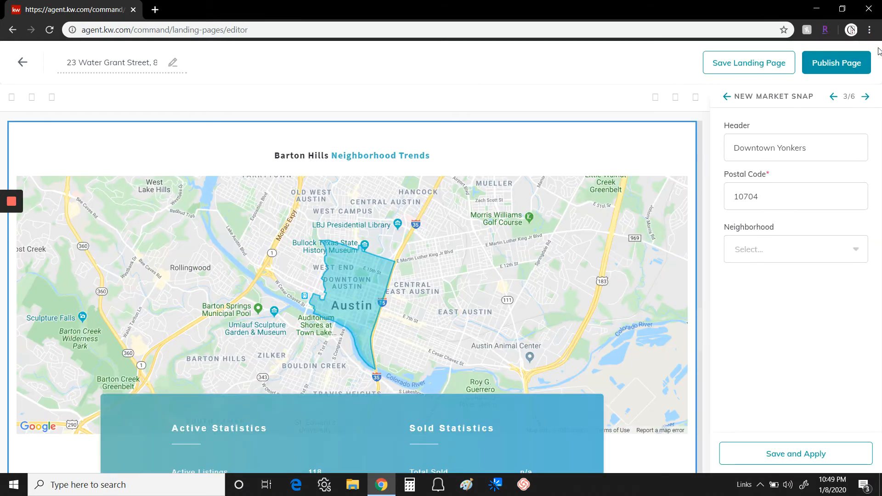
left_click(850, 256)
scroll(845, 312, "down", 4)
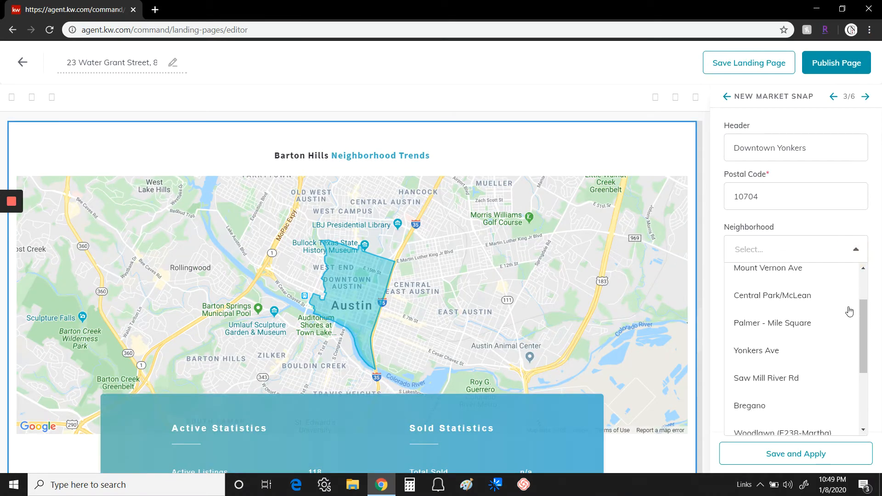
scroll(818, 290, "up", 3)
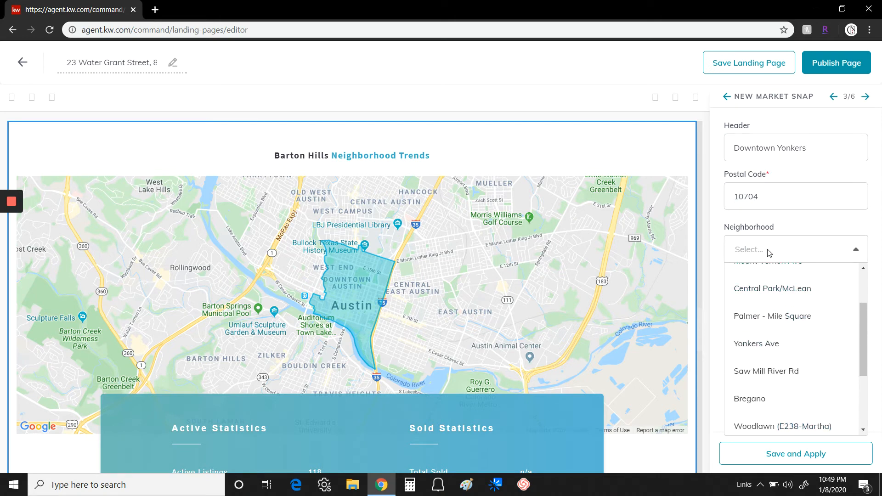
scroll(802, 301, "up", 2)
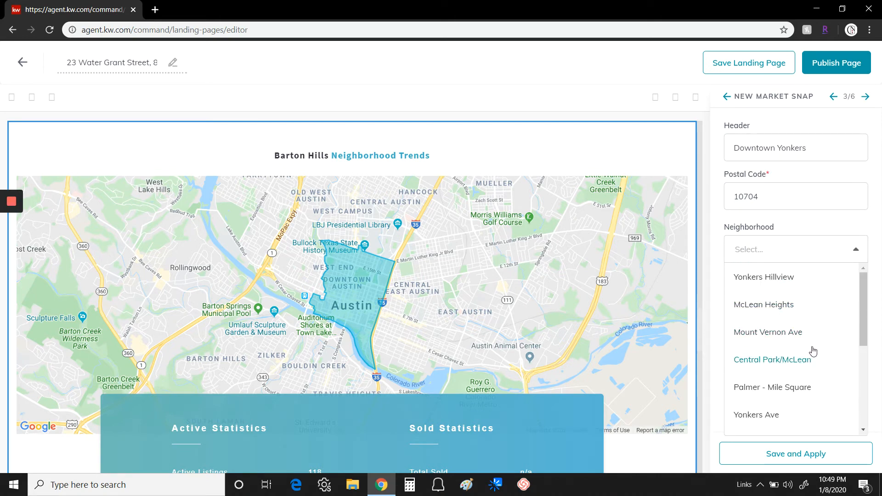
left_click(778, 335)
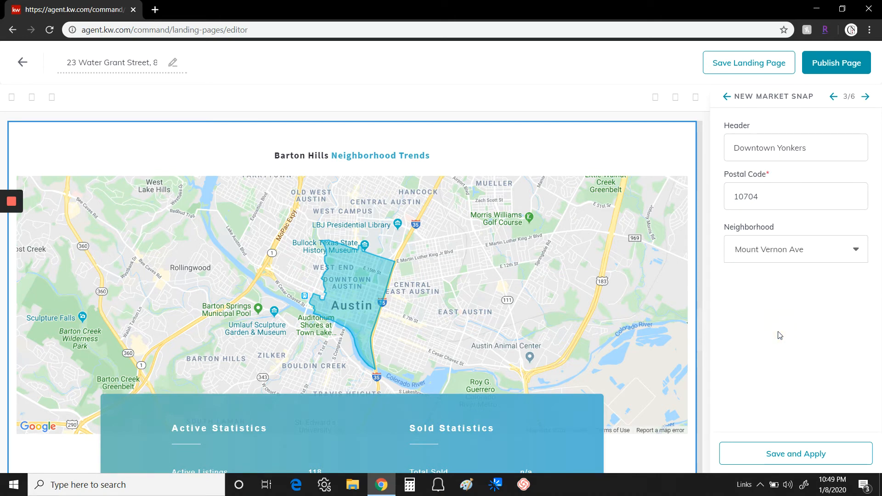
Change the postal code to 10701, choose Downtown Yonkers, and apply the Market Snap
left_click(770, 197)
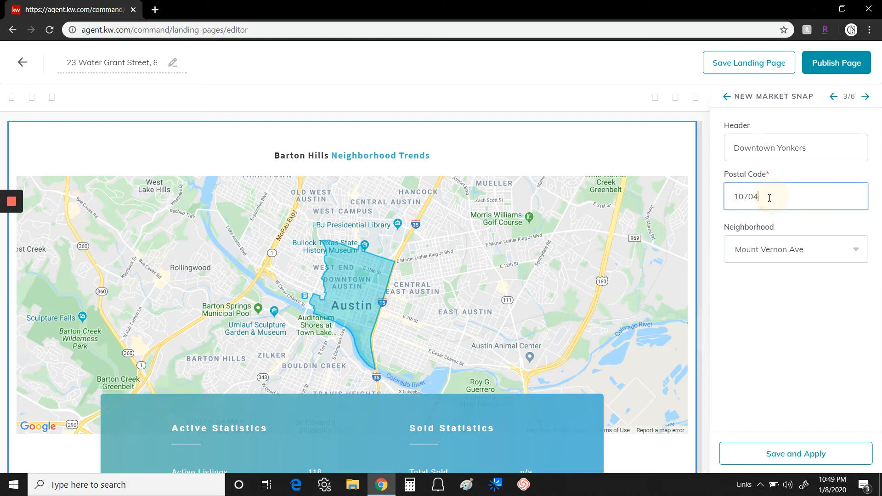
key("BackSpace")
type("1")
left_click(858, 250)
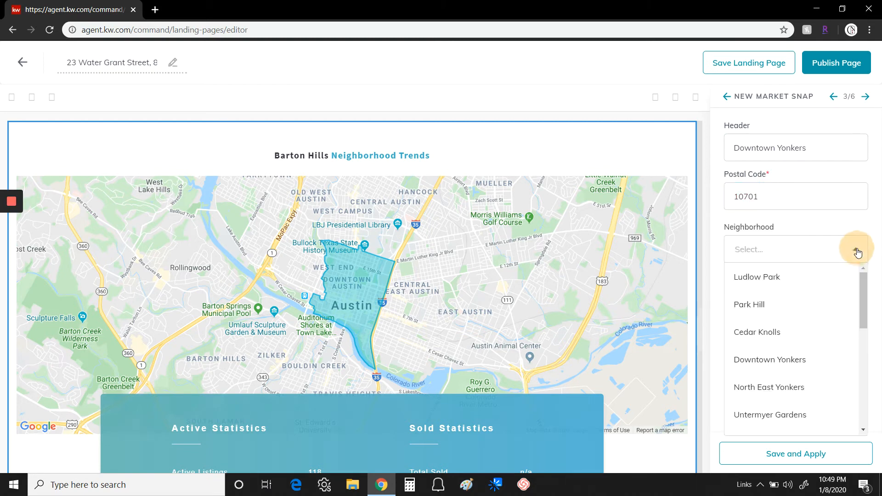
left_click(755, 361)
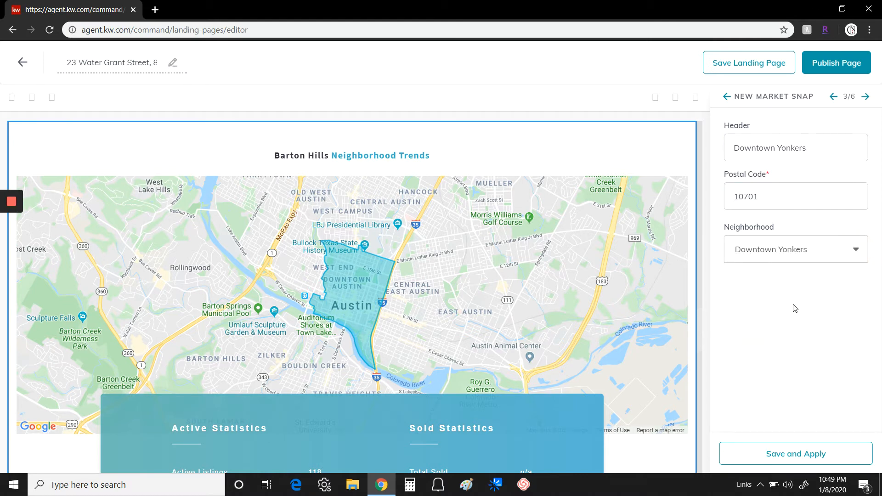
left_click(793, 454)
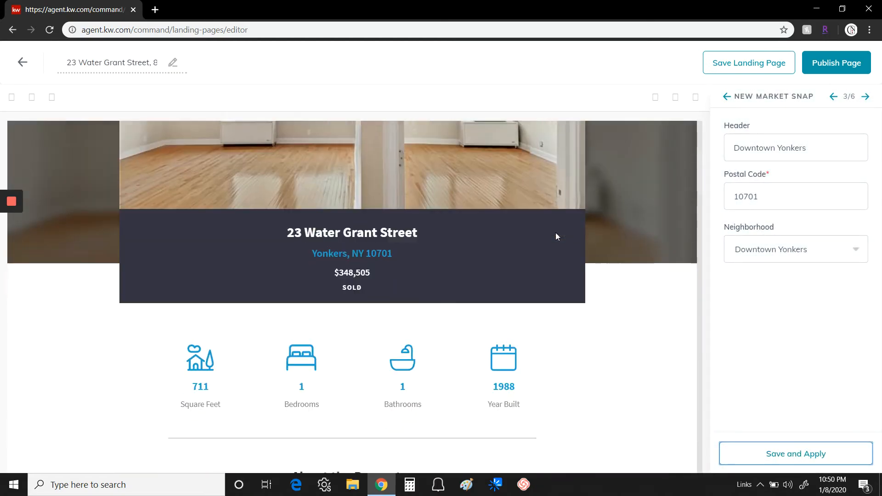
Review the Downtown Yonkers map and statistics in the preview, then advance to Lead Form settings
scroll(559, 242, "down", 15)
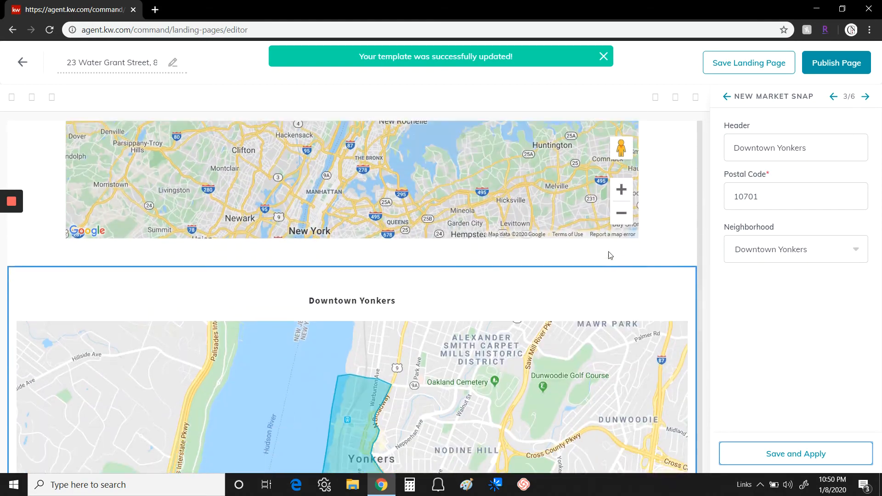
scroll(468, 197, "up", 3)
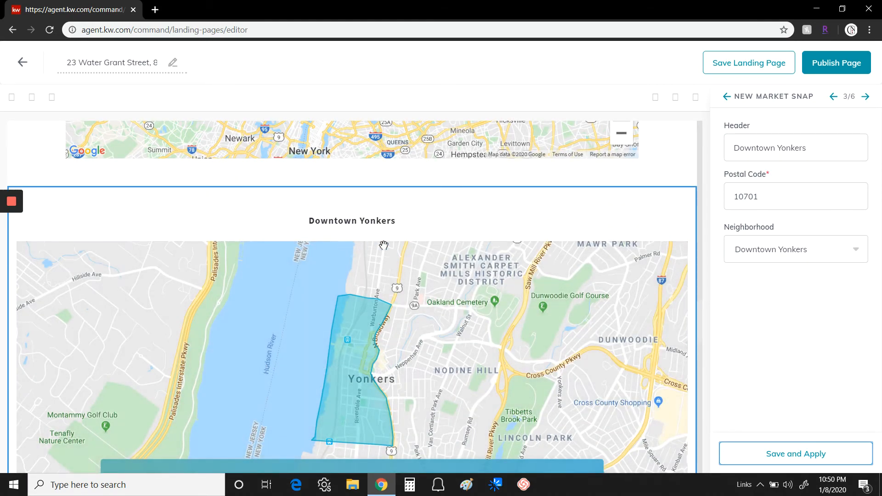
scroll(523, 308, "down", 1)
scroll(523, 308, "down", 5)
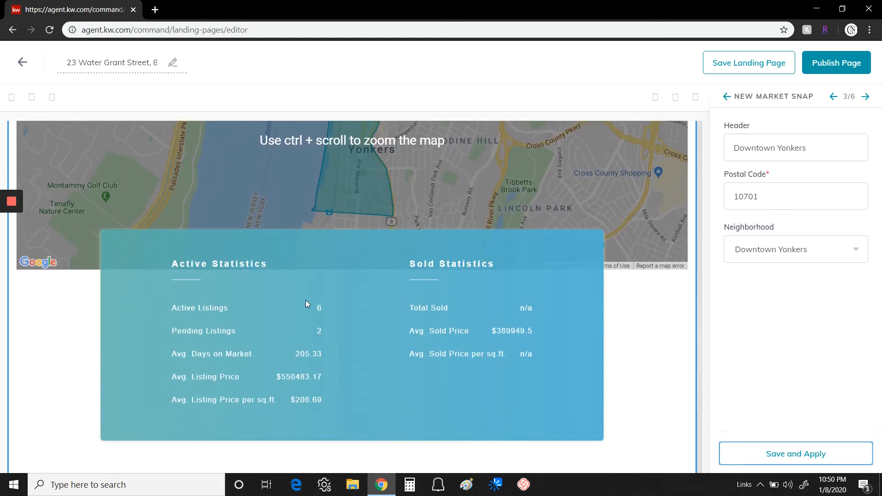
scroll(449, 312, "down", 2)
scroll(448, 310, "up", 1)
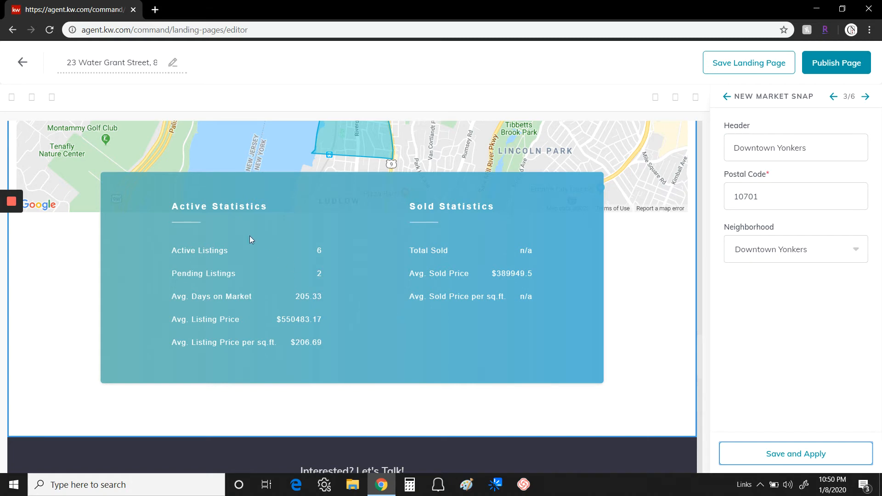
scroll(547, 263, "up", 4)
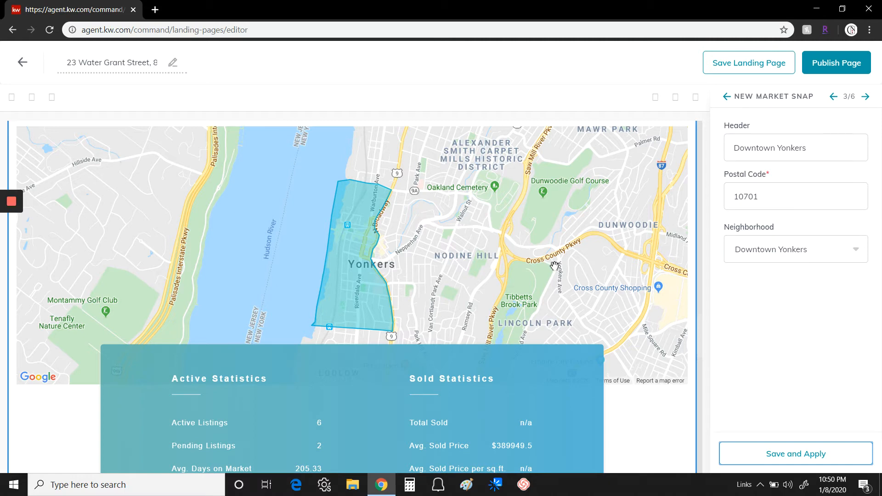
scroll(555, 266, "down", 3)
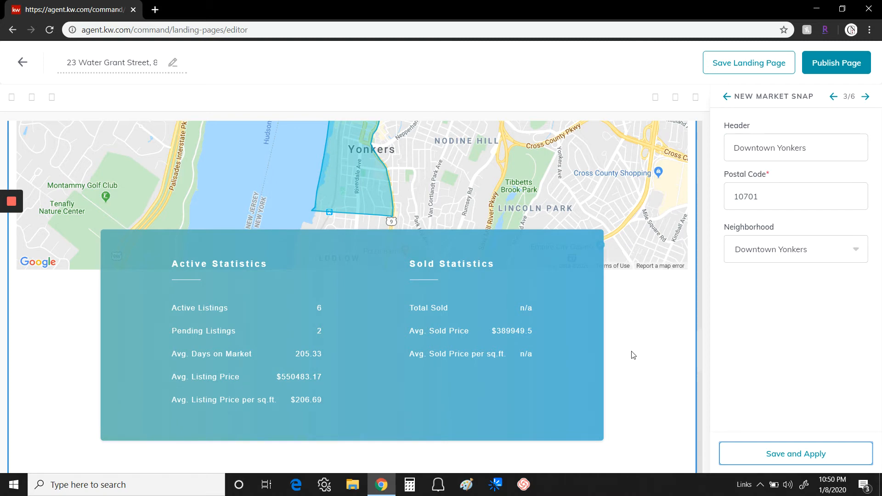
scroll(635, 357, "up", 3)
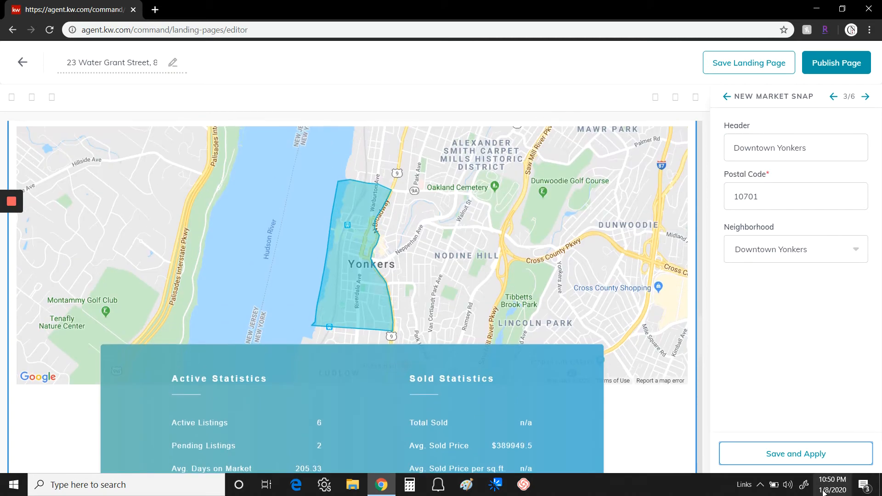
left_click(865, 97)
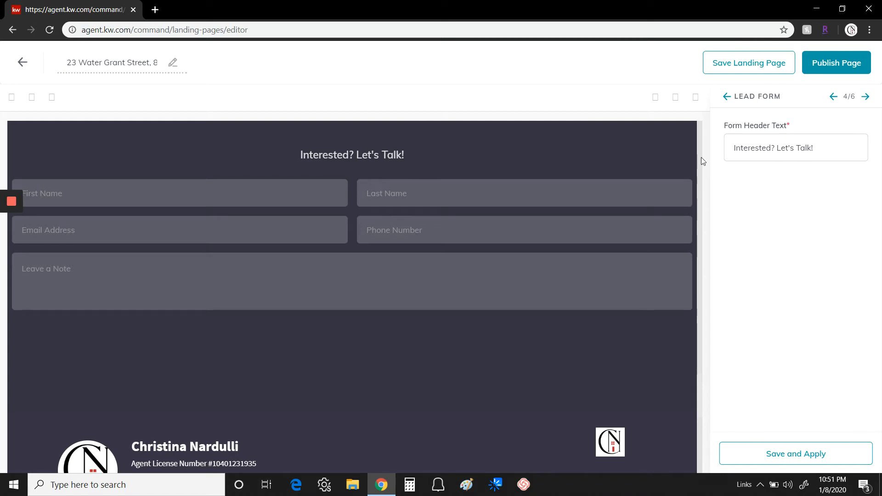
Keep the form header 'Interested? Let's Talk!', apply lead form settings, and advance to Agent Branding
left_click_drag(829, 152, 725, 155)
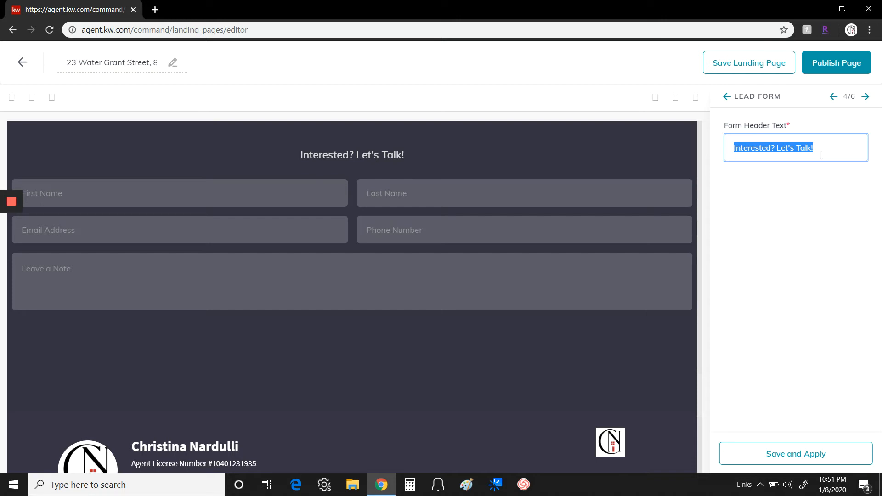
left_click(797, 455)
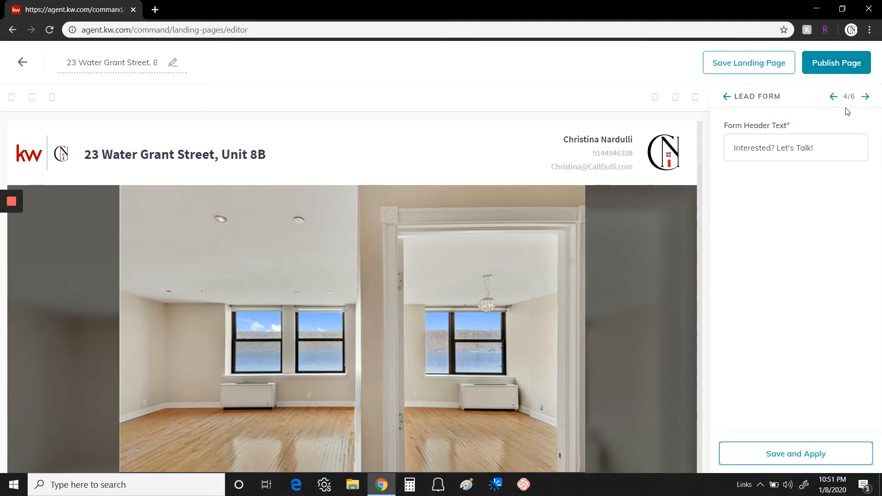
left_click(866, 97)
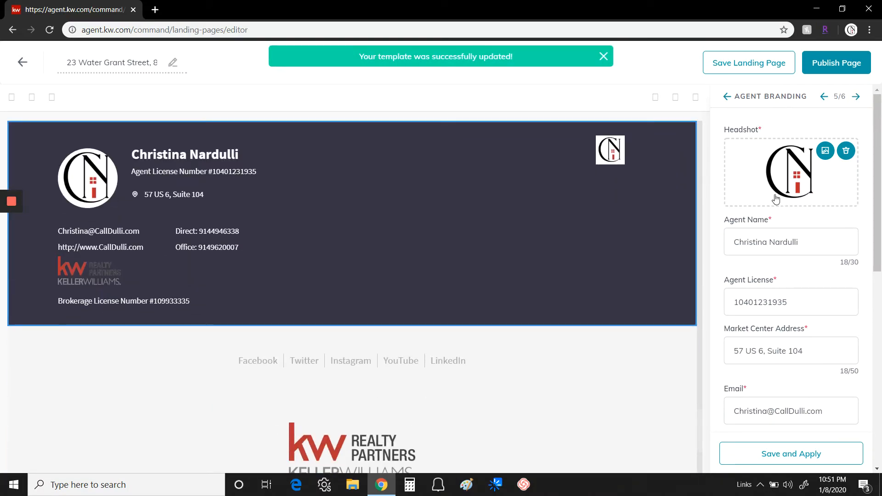
Review the Agent Branding fields and team and DBA logos, then apply them unchanged
scroll(790, 220, "down", 3)
scroll(800, 238, "down", 3)
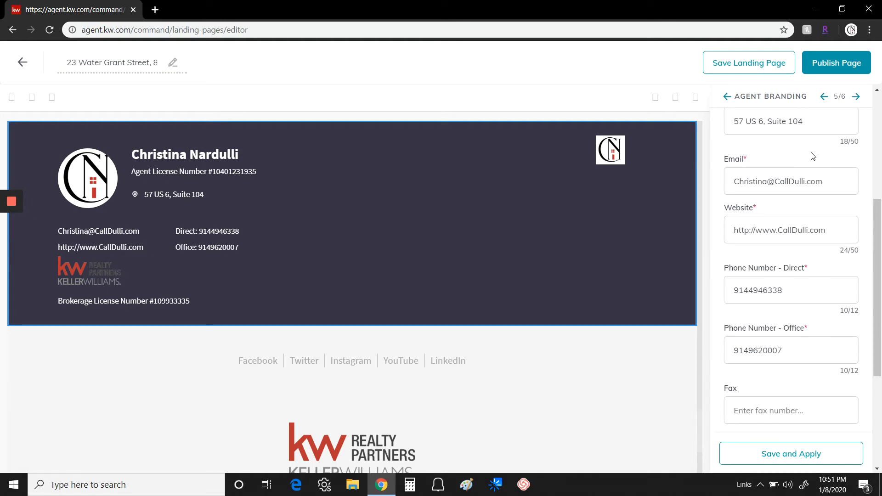
scroll(790, 202, "down", 2)
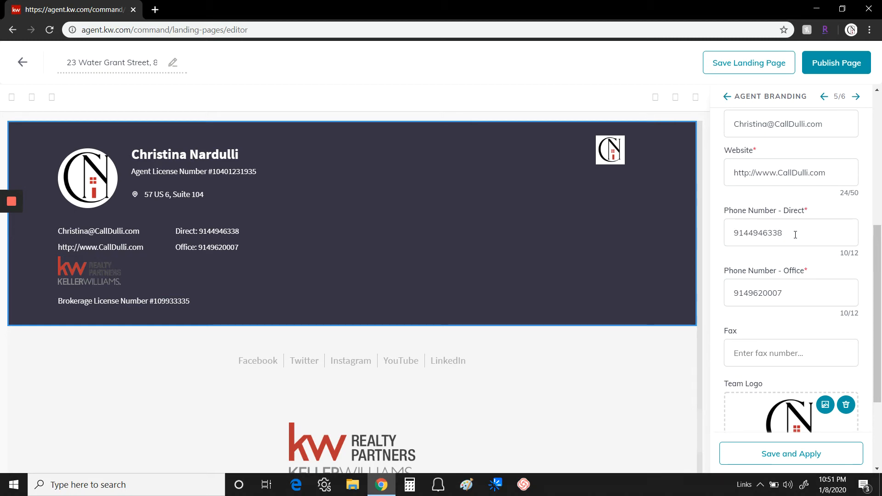
scroll(815, 238, "down", 3)
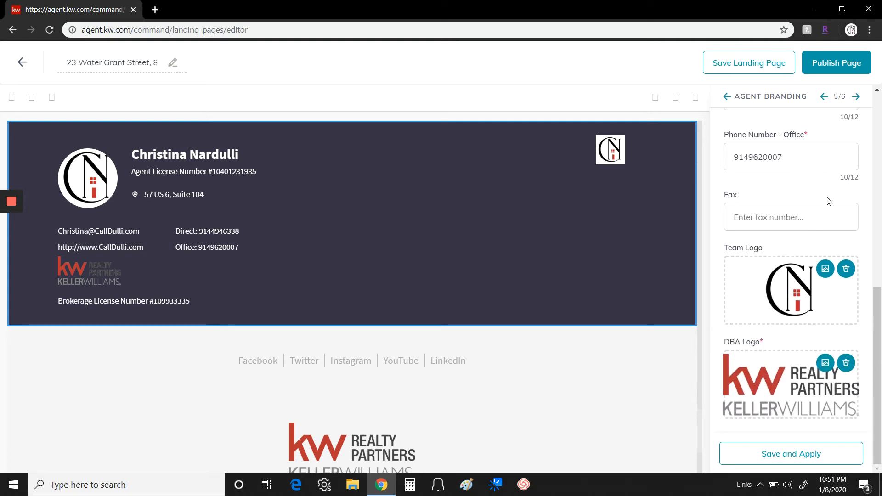
left_click(798, 453)
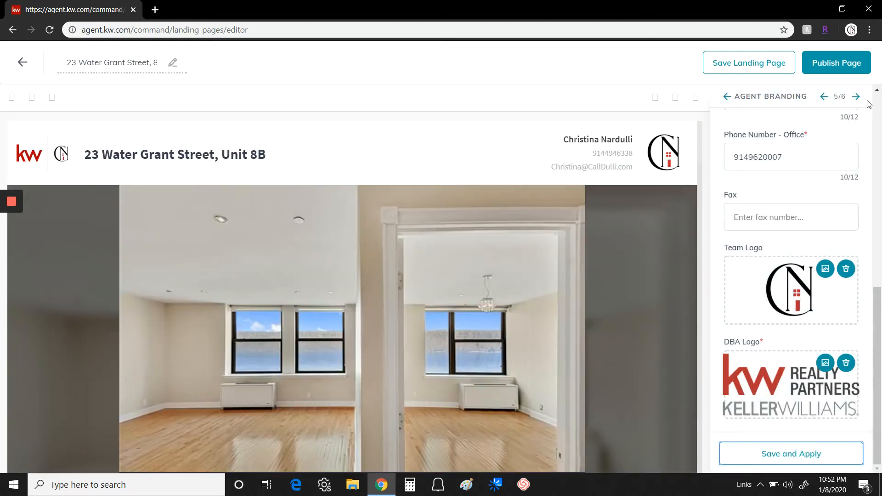
Check the Legal Footer's market center, phone, address and brokerage license, then apply them
left_click(857, 97)
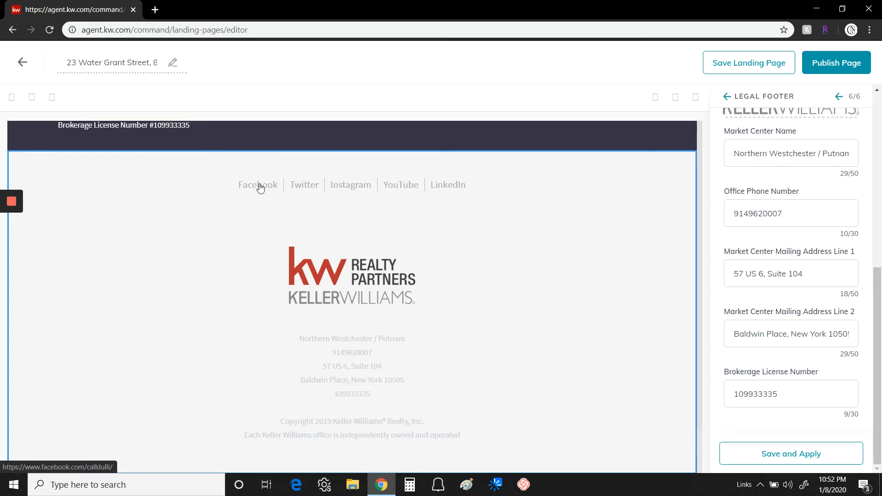
scroll(777, 296, "up", 5)
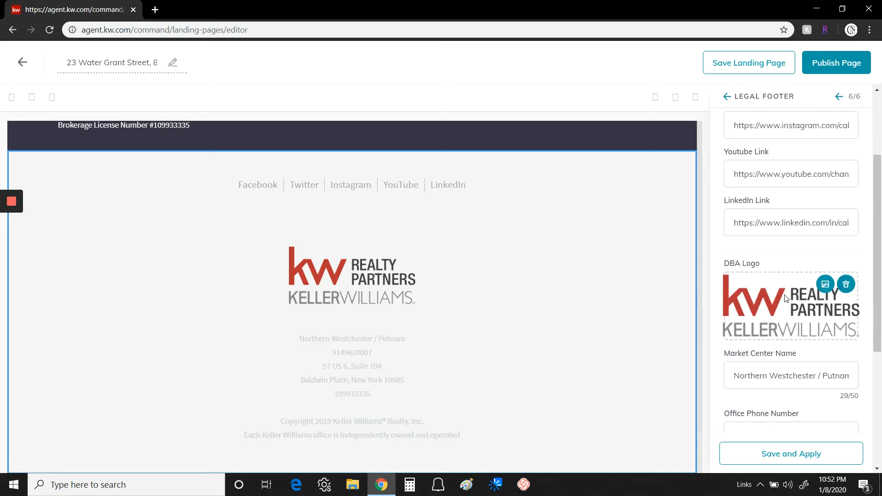
scroll(786, 297, "up", 3)
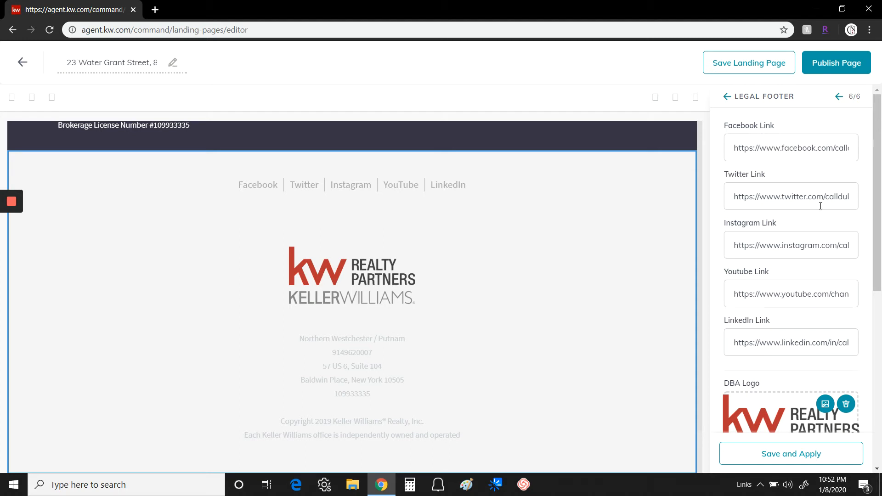
scroll(813, 239, "down", 7)
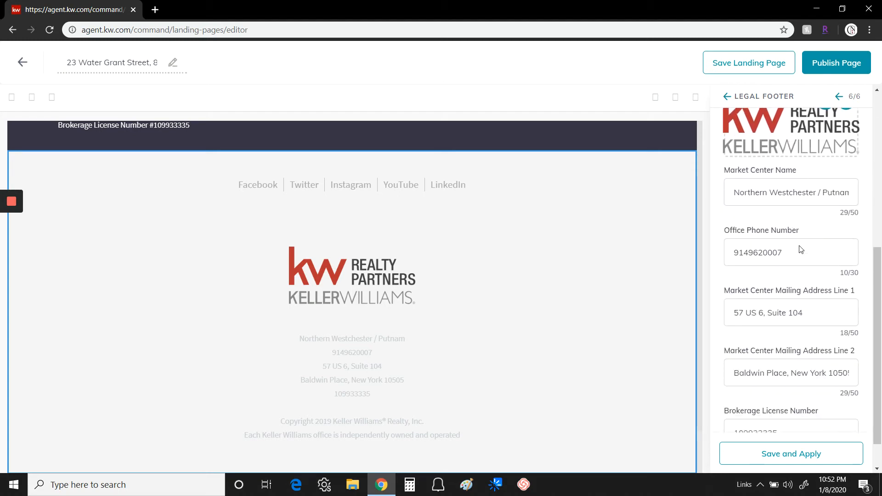
scroll(801, 250, "down", 1)
left_click(801, 453)
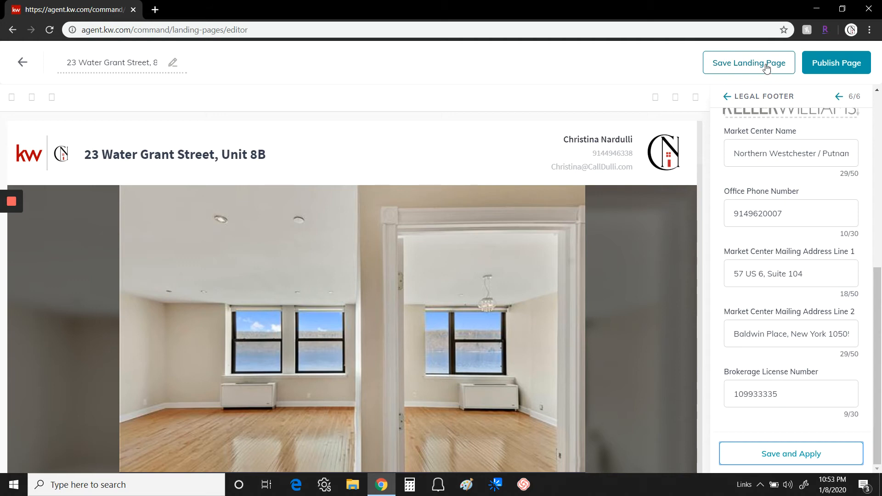
left_click(839, 65)
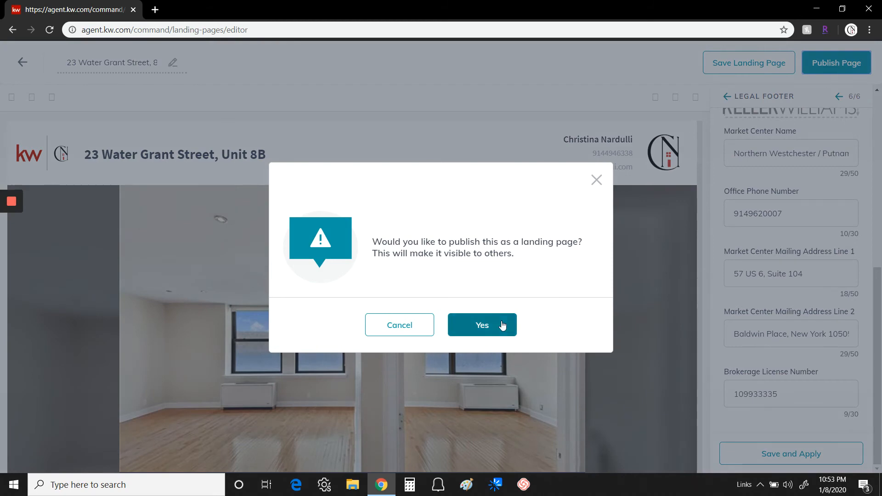
left_click(489, 326)
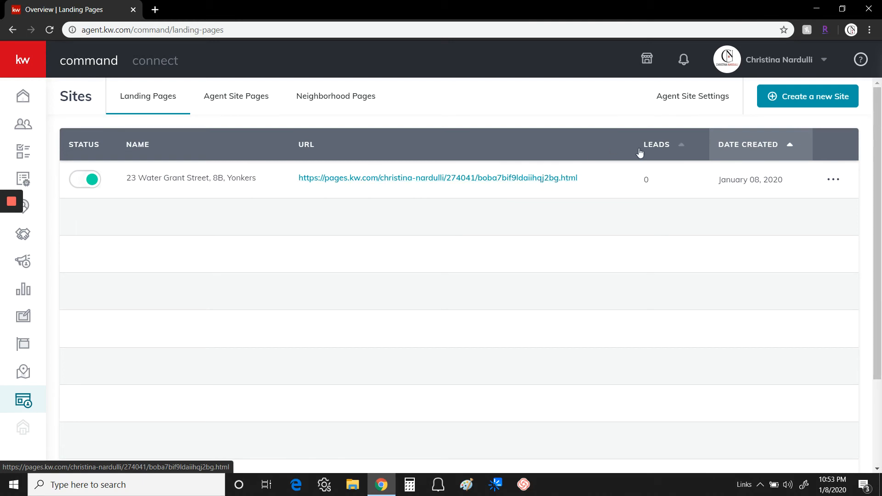
left_click(834, 180)
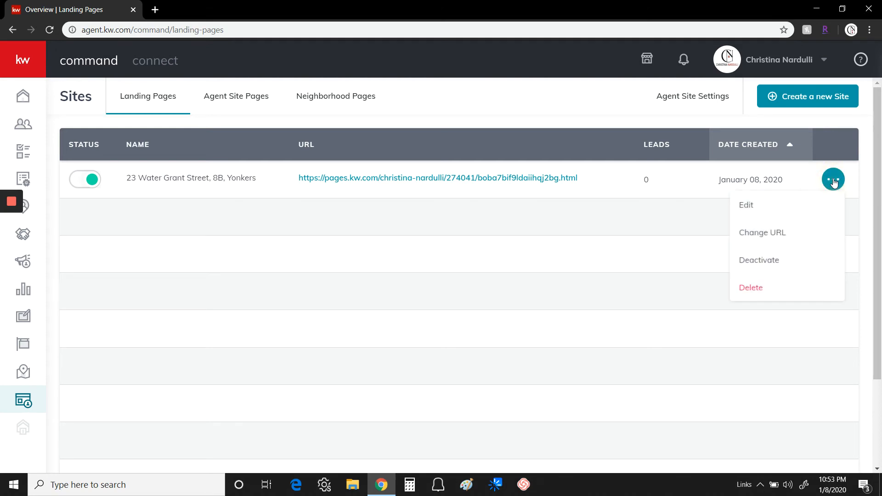
left_click(757, 234)
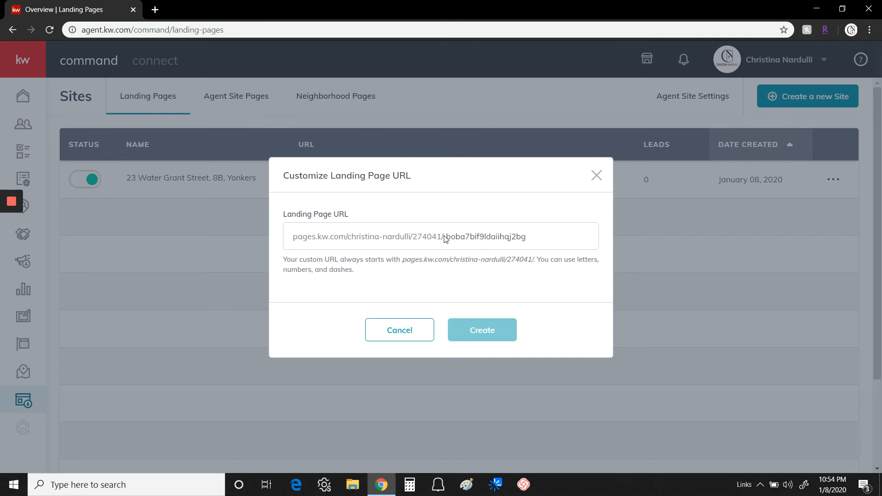
left_click_drag(447, 237, 530, 237)
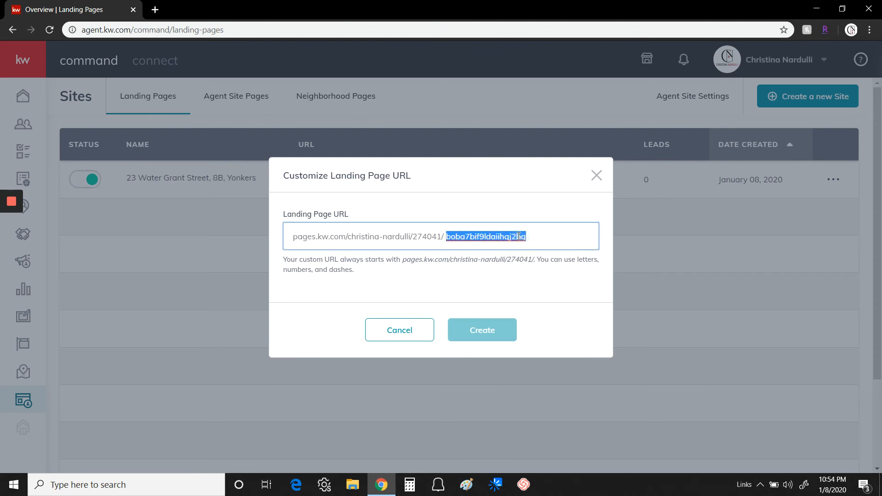
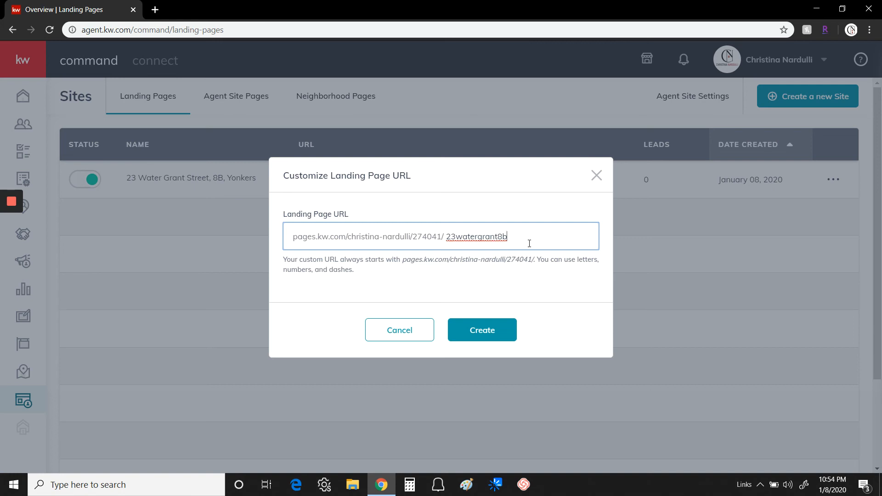
left_click(488, 330)
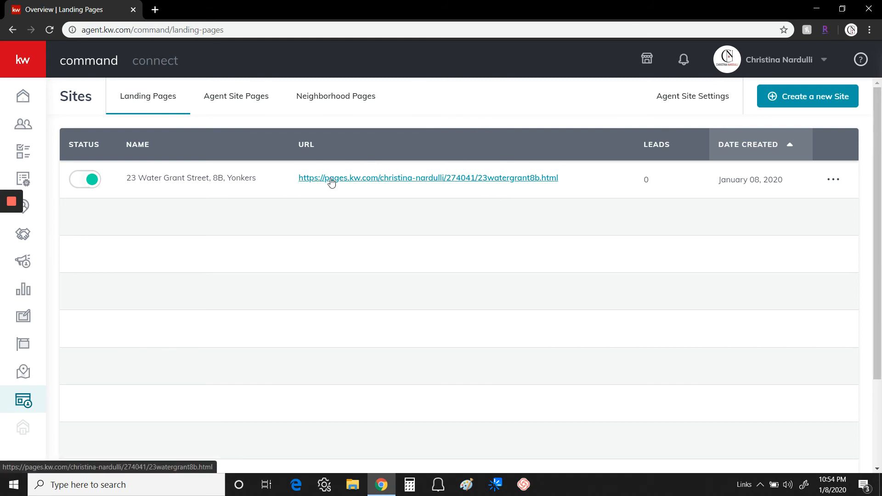
left_click(428, 178)
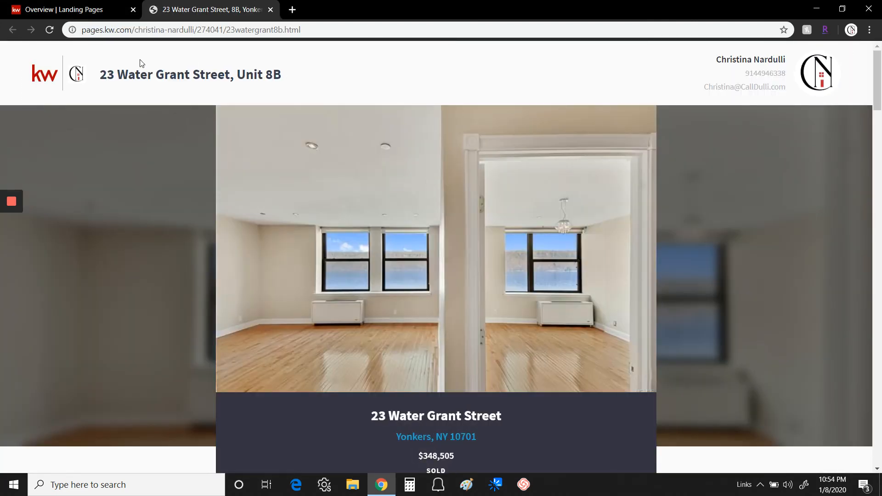
scroll(653, 211, "down", 2)
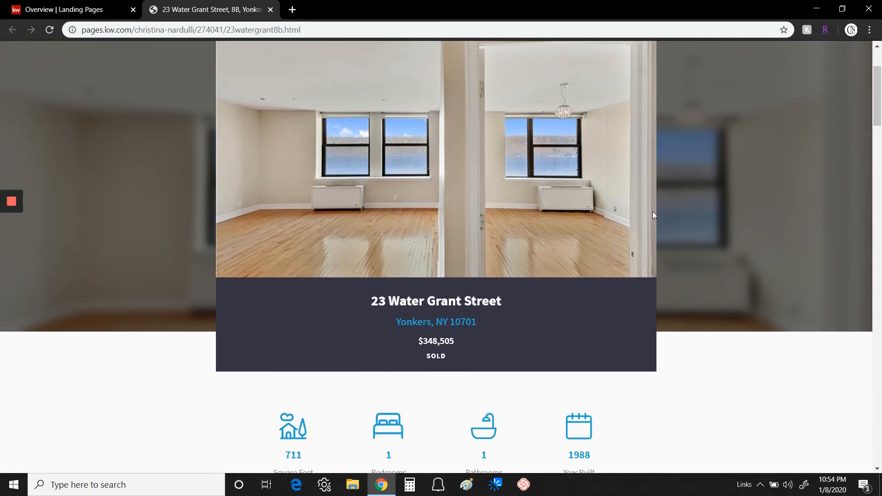
scroll(663, 225, "down", 8)
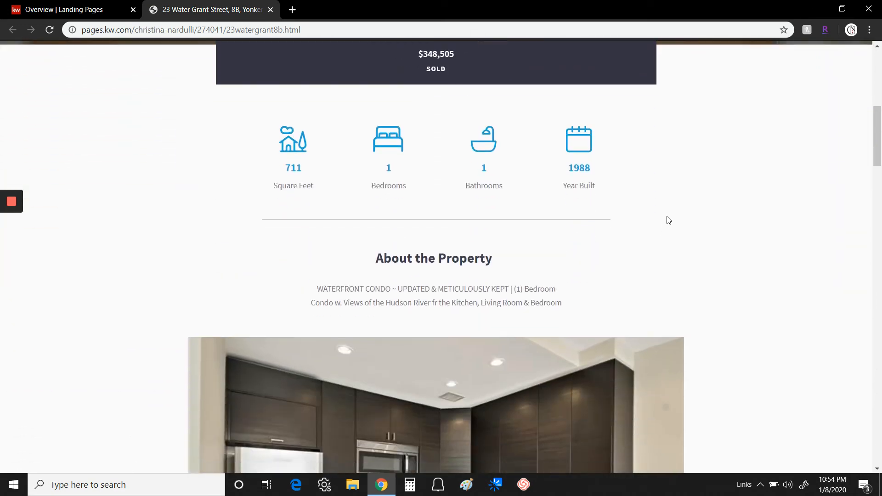
scroll(695, 214, "down", 2)
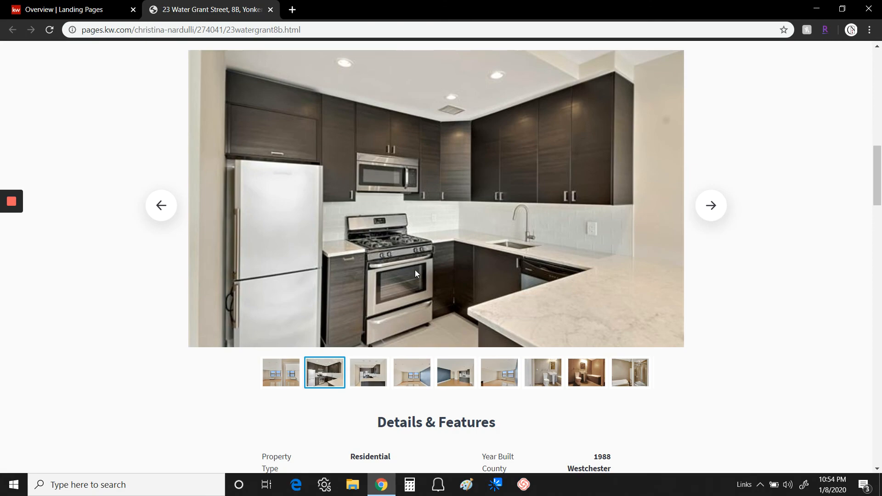
scroll(803, 246, "down", 6)
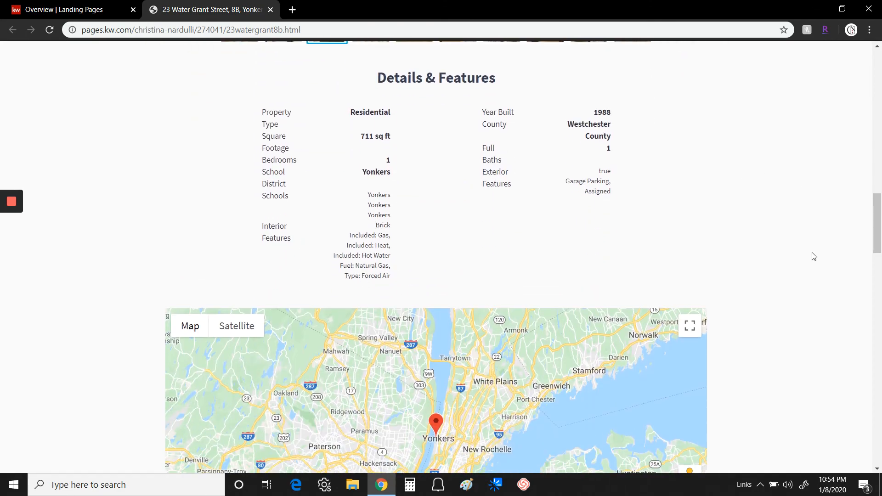
scroll(813, 256, "down", 9)
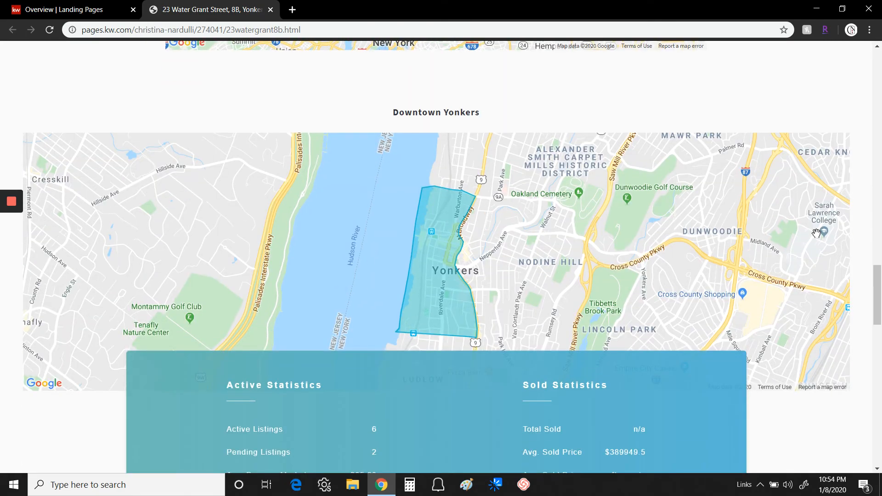
scroll(816, 234, "down", 1)
scroll(822, 299, "down", 5)
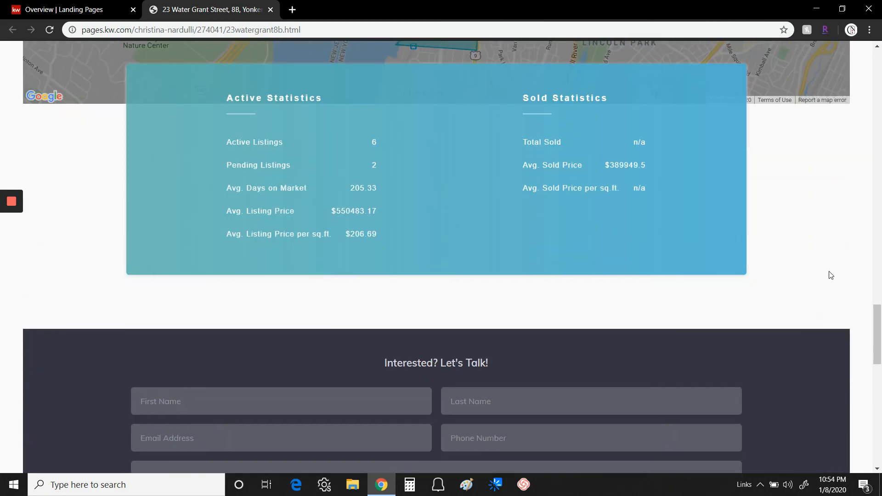
scroll(833, 257, "down", 3)
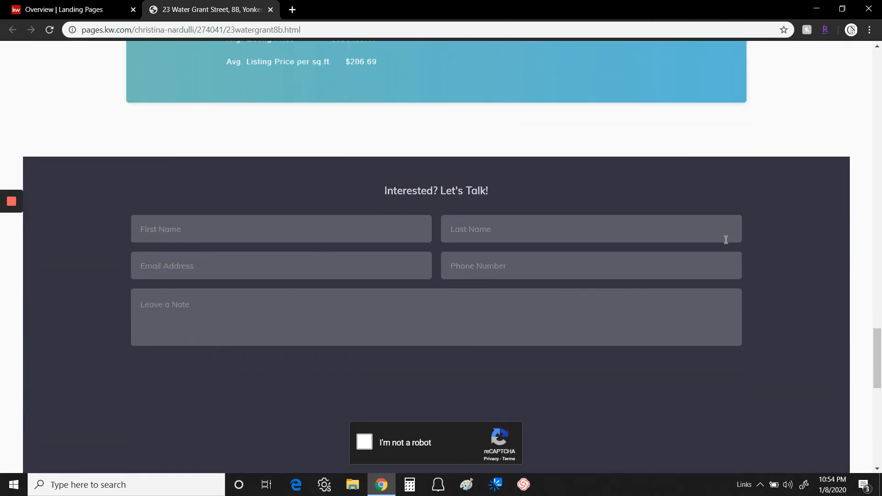
scroll(784, 256, "down", 2)
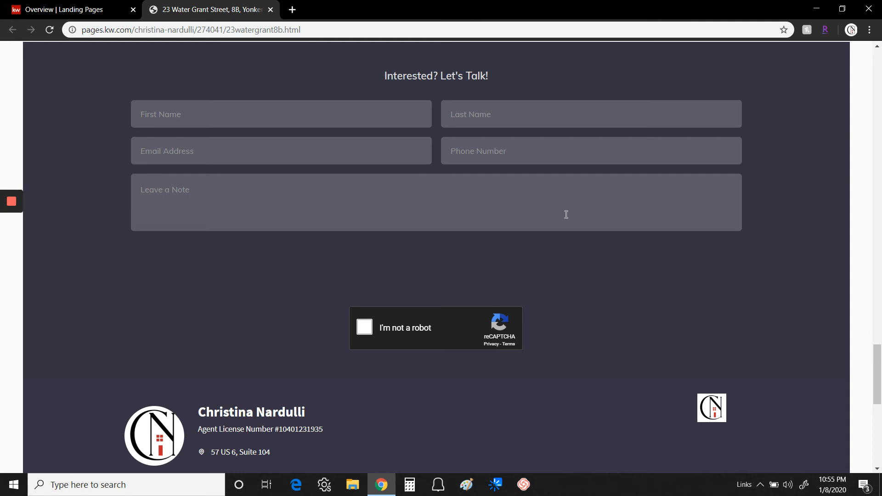
scroll(566, 215, "down", 3)
scroll(583, 167, "down", 4)
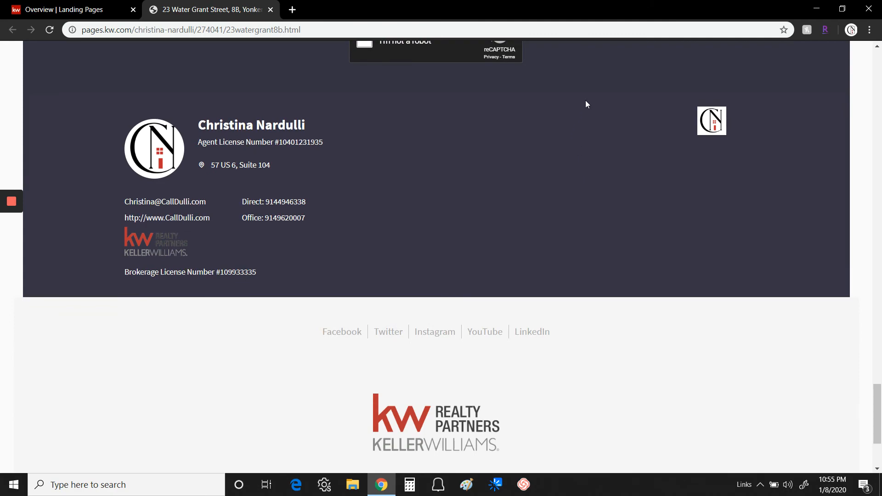
scroll(588, 152, "down", 3)
scroll(615, 166, "up", 5)
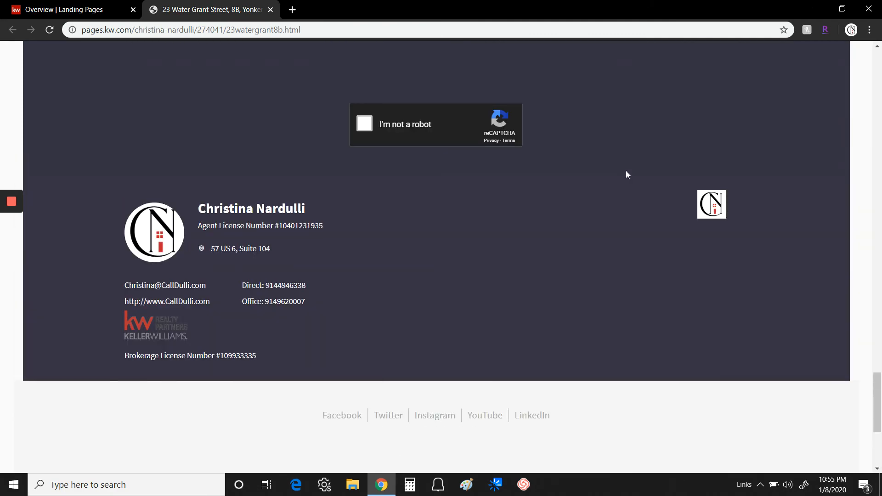
scroll(625, 171, "up", 15)
scroll(628, 174, "up", 15)
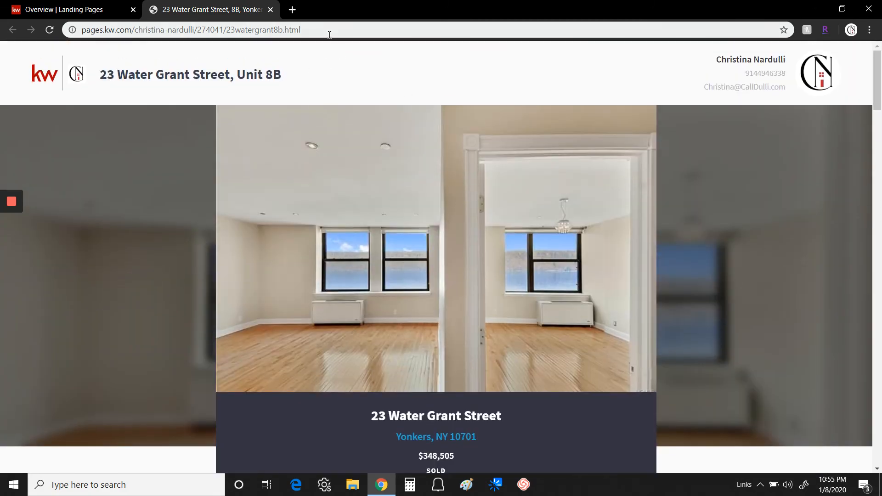
left_click(246, 30)
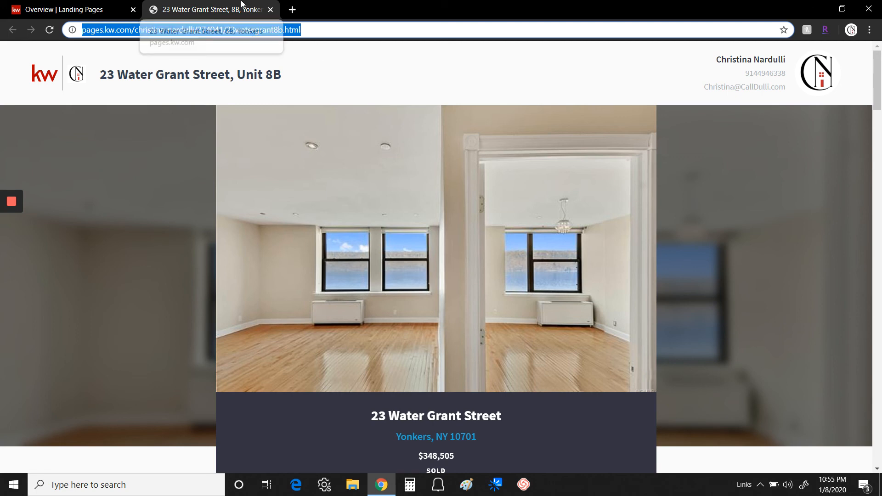
left_click(270, 10)
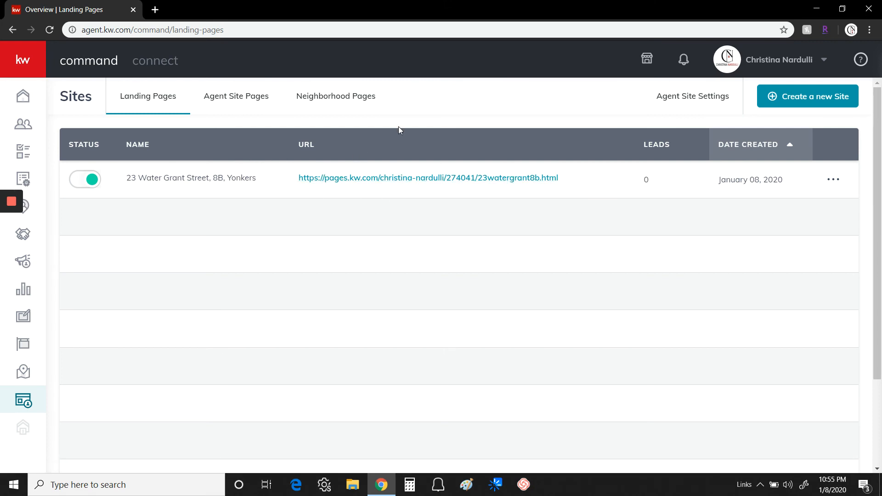
Filter the Contacts list to Leads Only, leaving five lead contacts
left_click(23, 125)
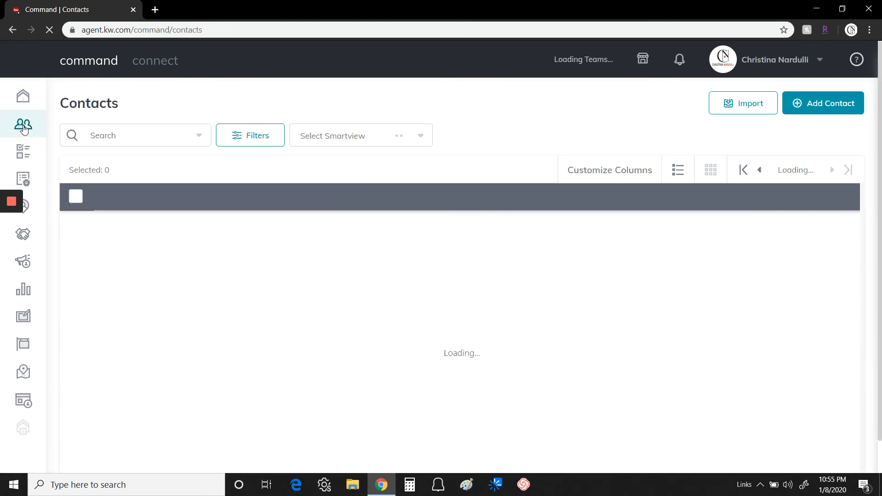
left_click(251, 138)
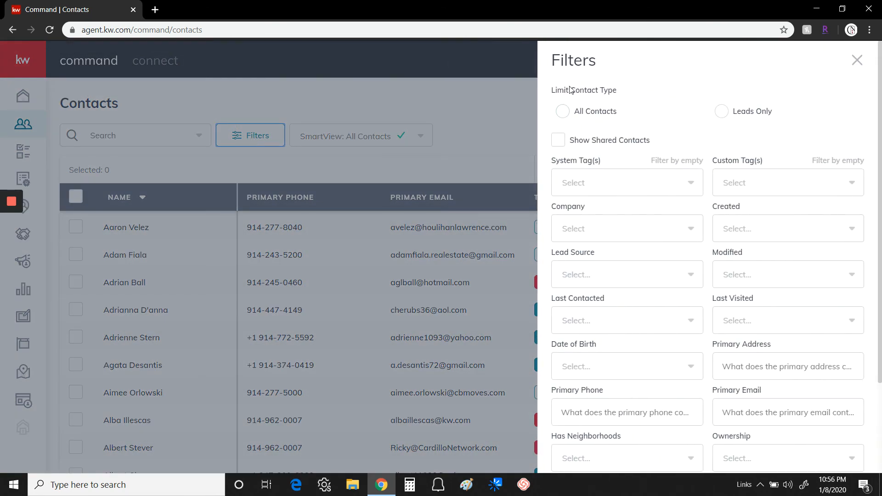
left_click(722, 112)
scroll(809, 184, "down", 3)
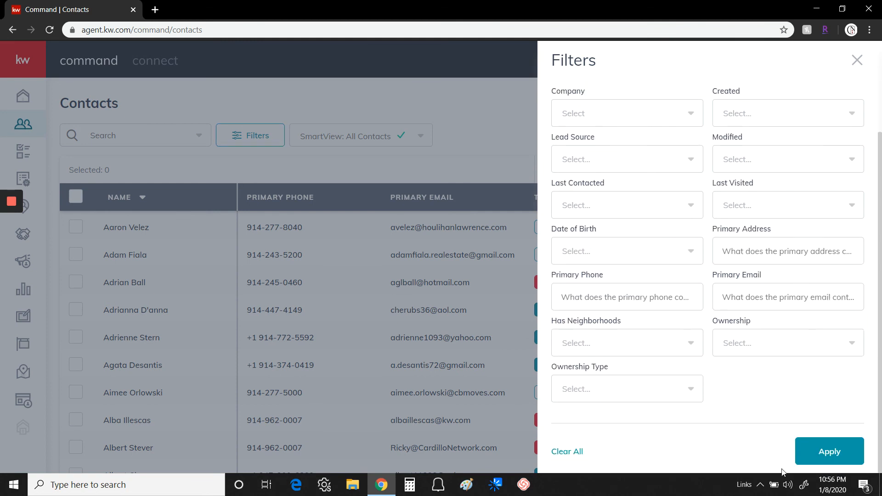
left_click(833, 453)
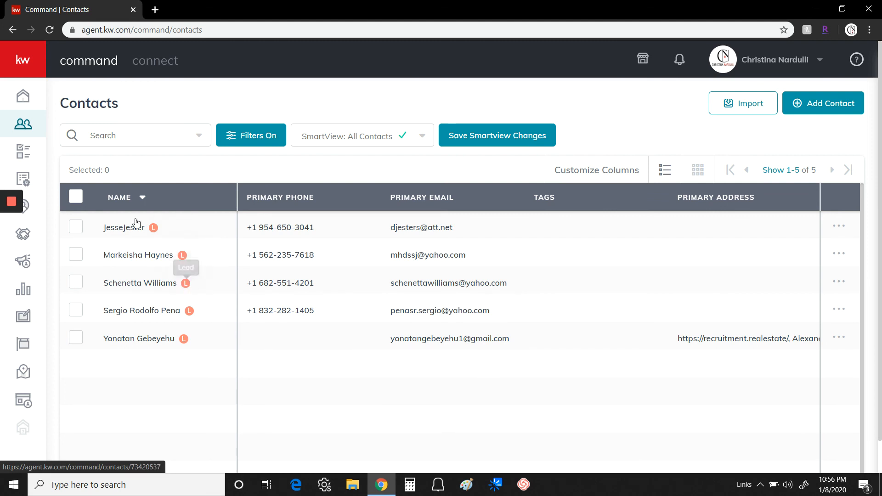
View the second lead's details, return to the filtered contacts, then go to the Home dashboard
left_click(152, 256)
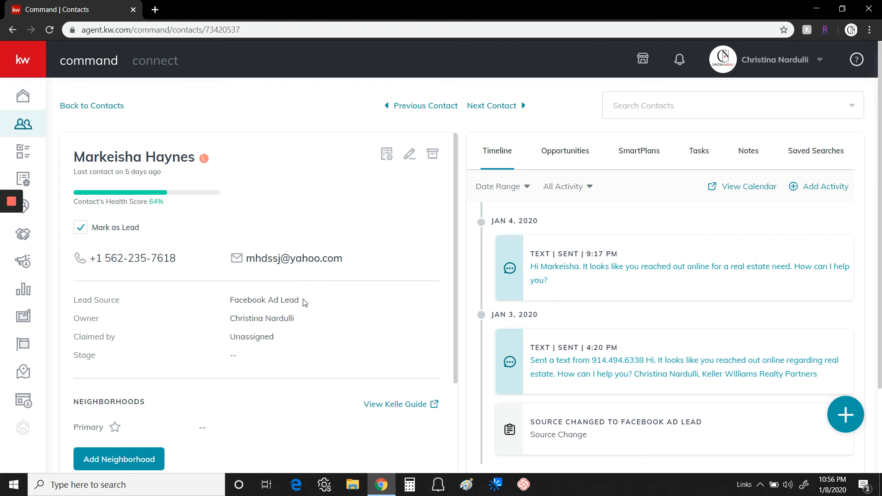
left_click(96, 107)
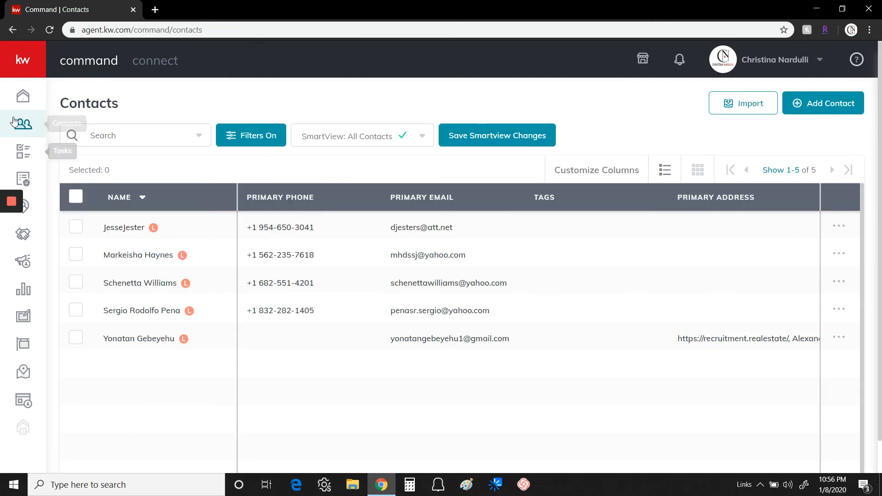
left_click(22, 96)
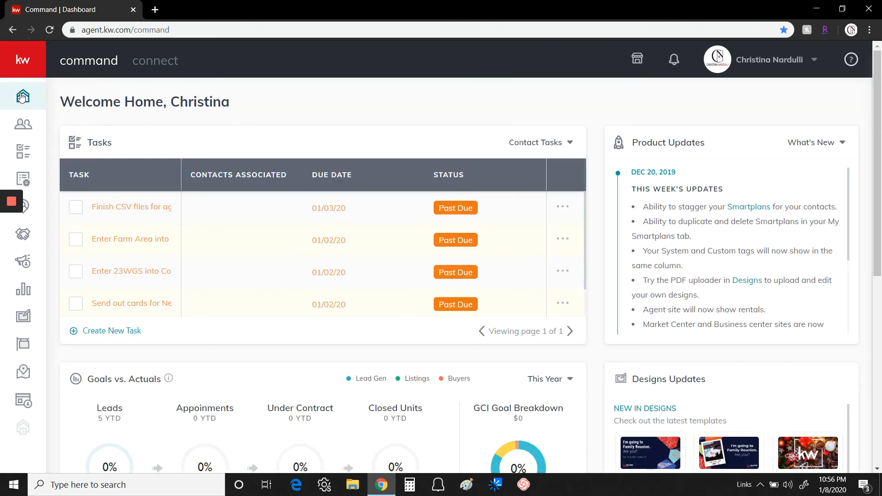